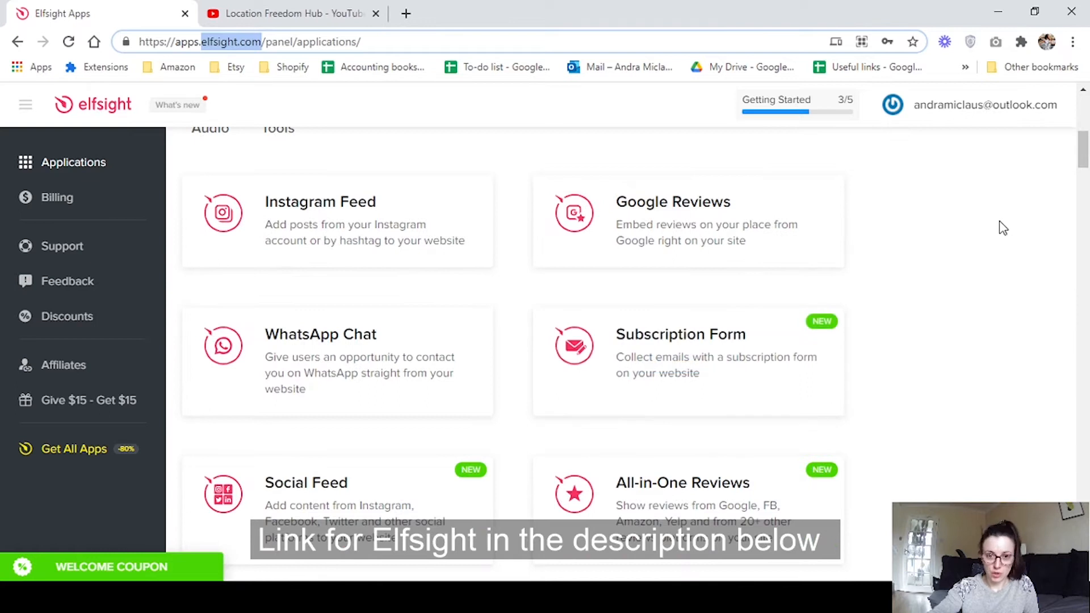
- Browse the catalogue of available widget applications, examining the feed, review, chat, form and popup options
{"action": "scroll", "coordinate": [703, 351], "scroll_direction": "down", "scroll_amount": 3}
{"action": "scroll", "coordinate": [703, 351], "scroll_direction": "down", "scroll_amount": 6}
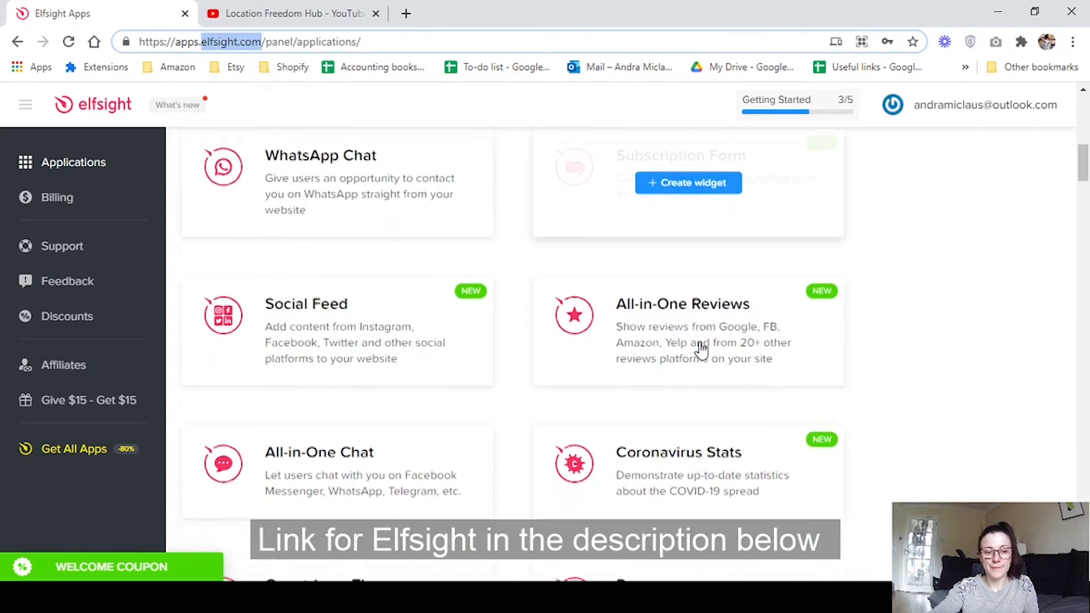
{"action": "scroll", "coordinate": [703, 351], "scroll_direction": "down", "scroll_amount": 2}
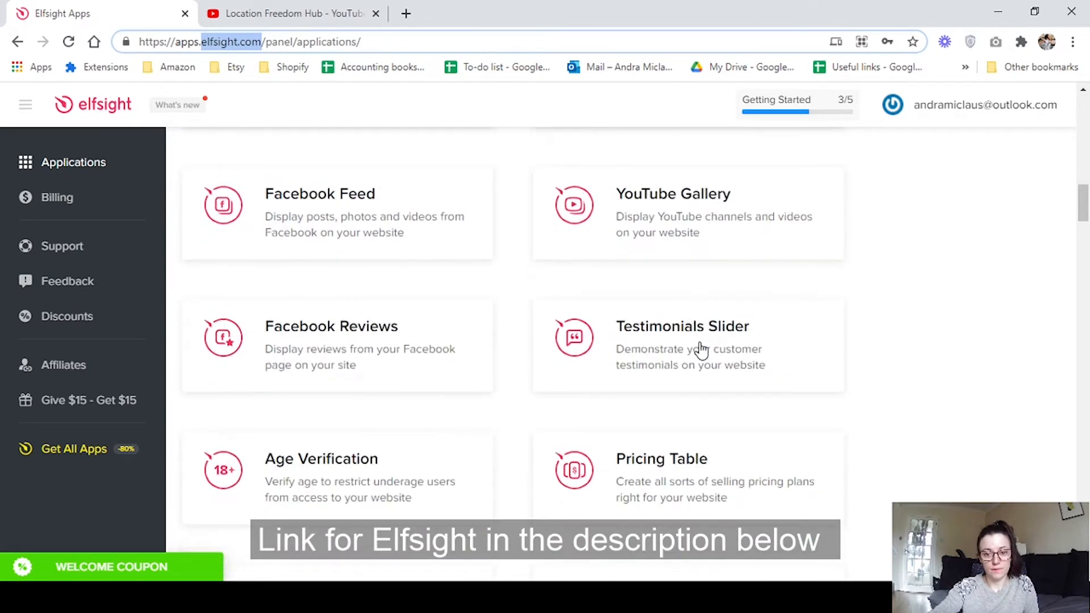
{"action": "scroll", "coordinate": [701, 351], "scroll_direction": "down", "scroll_amount": 2}
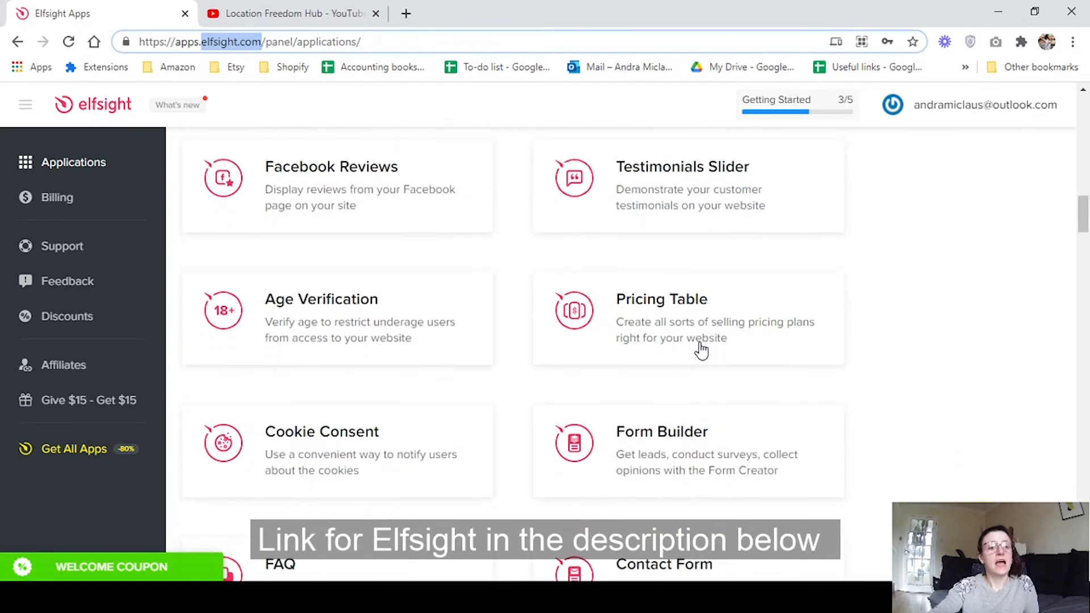
{"action": "scroll", "coordinate": [702, 350], "scroll_direction": "down", "scroll_amount": 5}
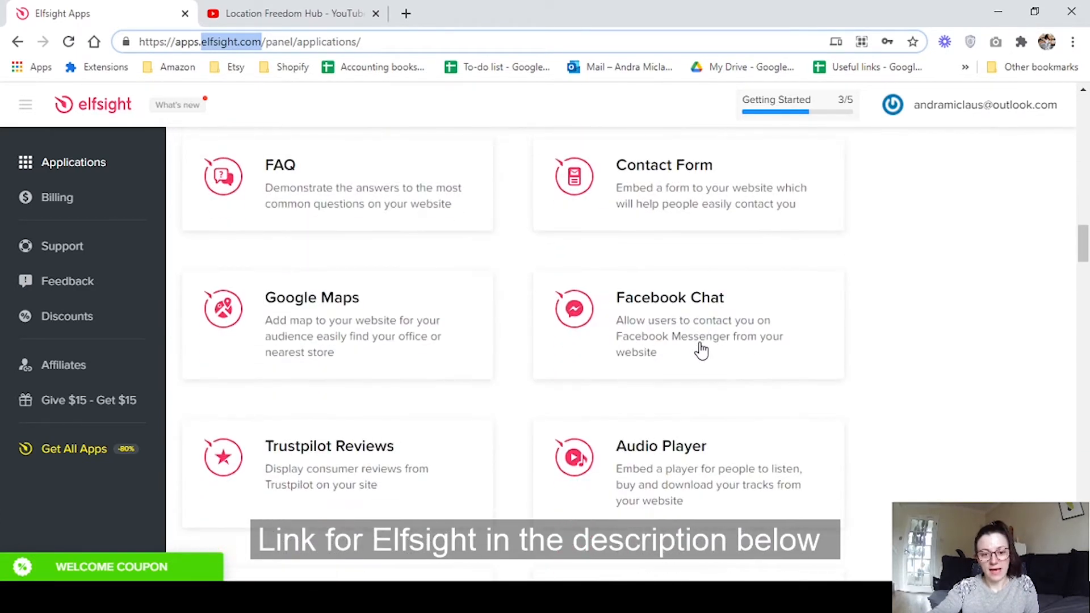
{"action": "scroll", "coordinate": [701, 350], "scroll_direction": "up", "scroll_amount": 10}
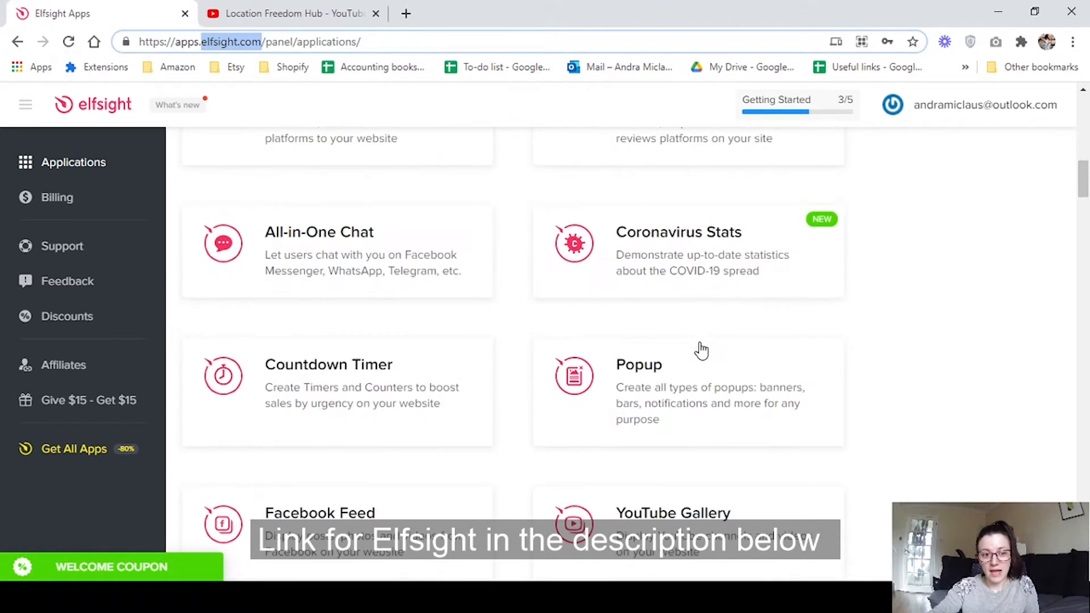
{"action": "scroll", "coordinate": [701, 350], "scroll_direction": "up", "scroll_amount": 5}
{"action": "mouse_move", "coordinate": [304, 224]}
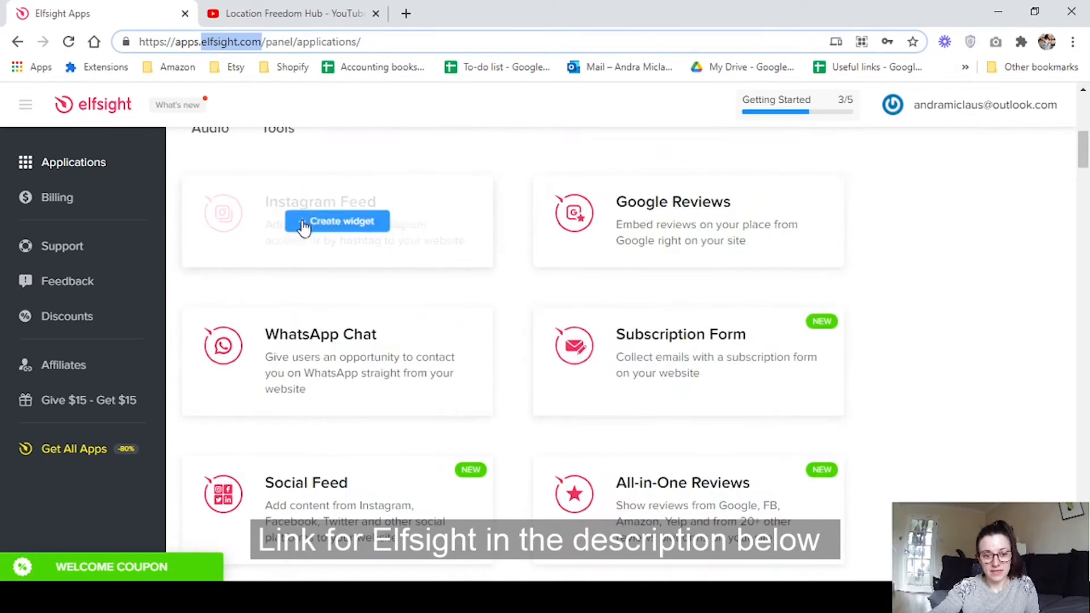
{"action": "scroll", "coordinate": [494, 354], "scroll_direction": "down", "scroll_amount": 6}
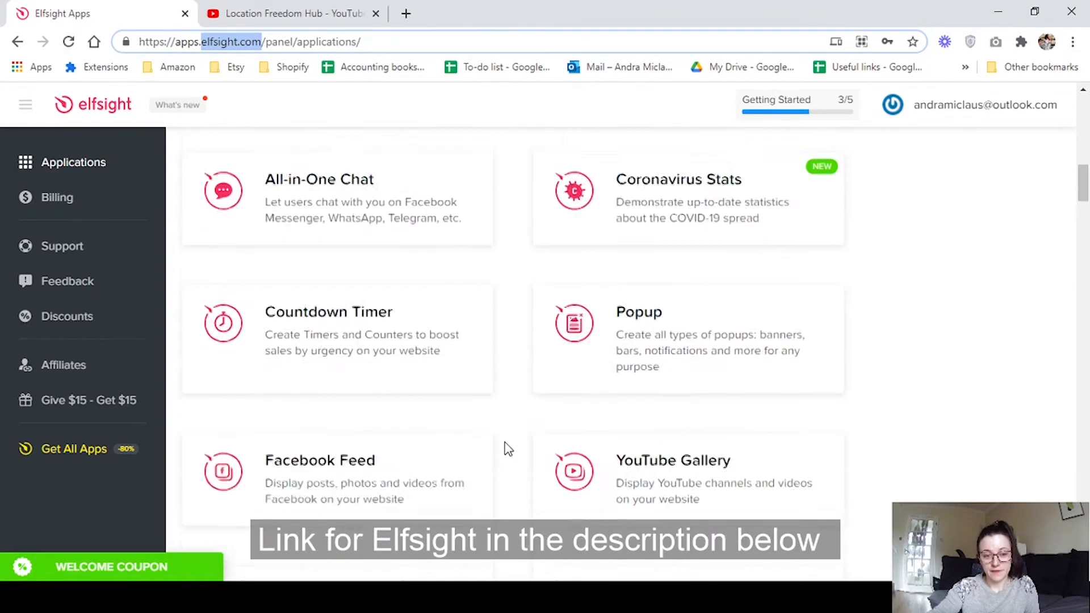
{"action": "scroll", "coordinate": [532, 363], "scroll_direction": "up", "scroll_amount": 7}
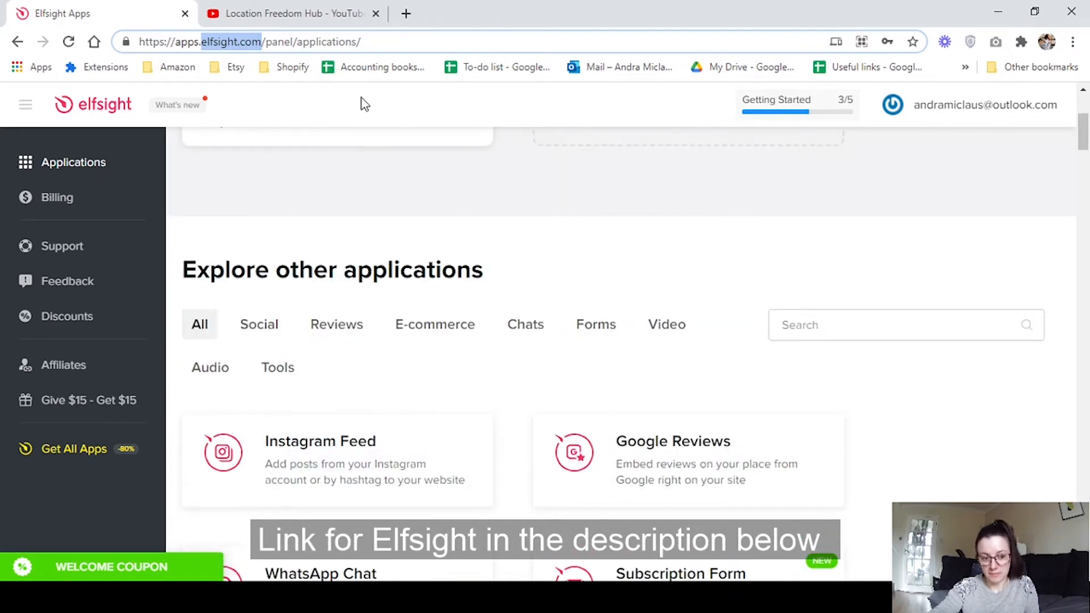
{"action": "scroll", "coordinate": [504, 454], "scroll_direction": "down", "scroll_amount": 3}
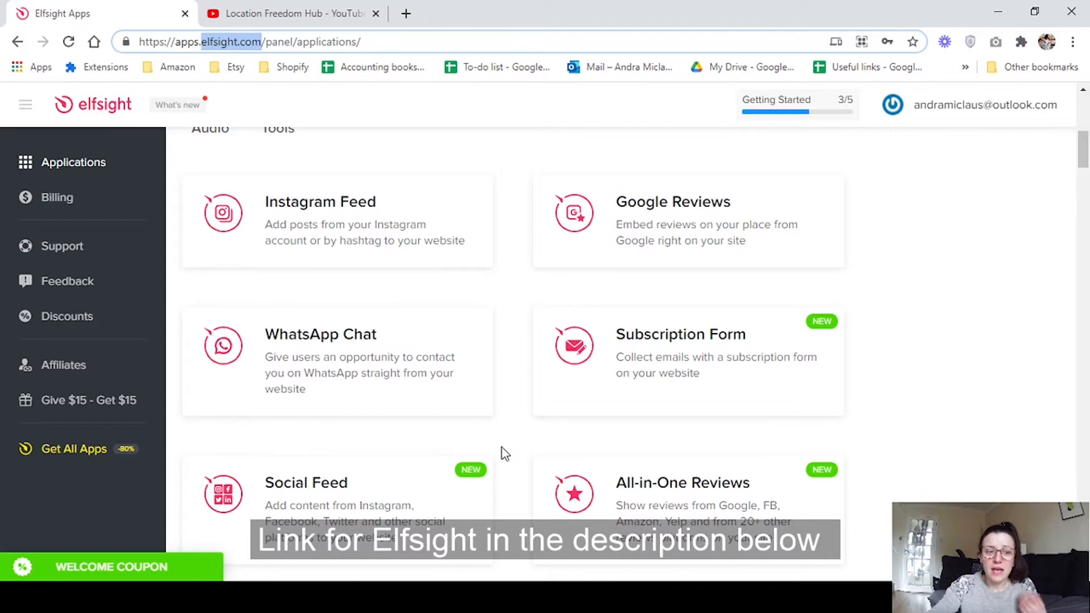
{"action": "mouse_move", "coordinate": [630, 407]}
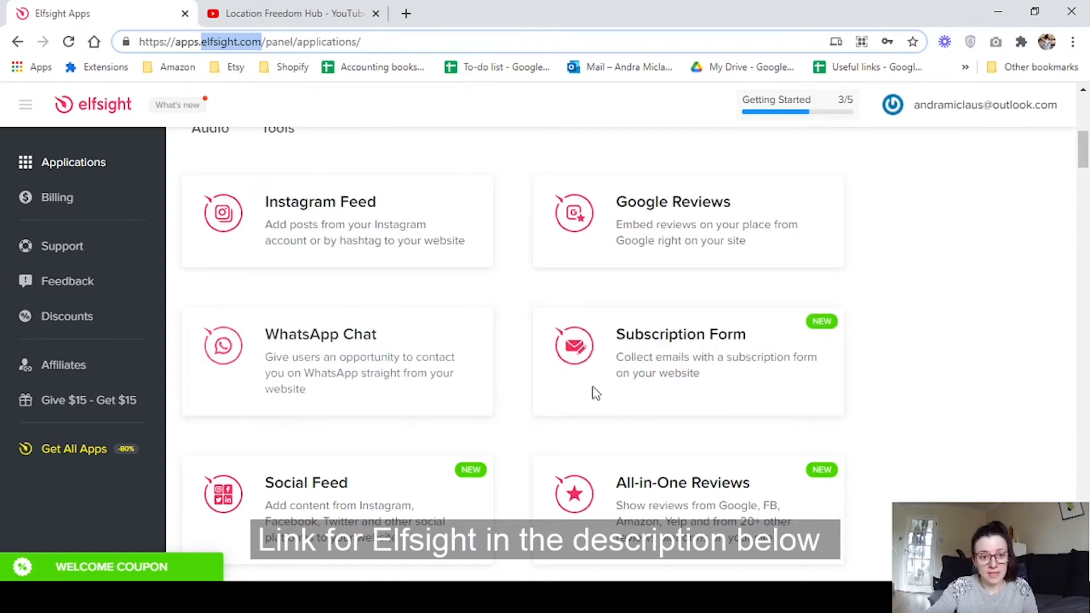
{"action": "scroll", "coordinate": [873, 270], "scroll_direction": "down", "scroll_amount": 3}
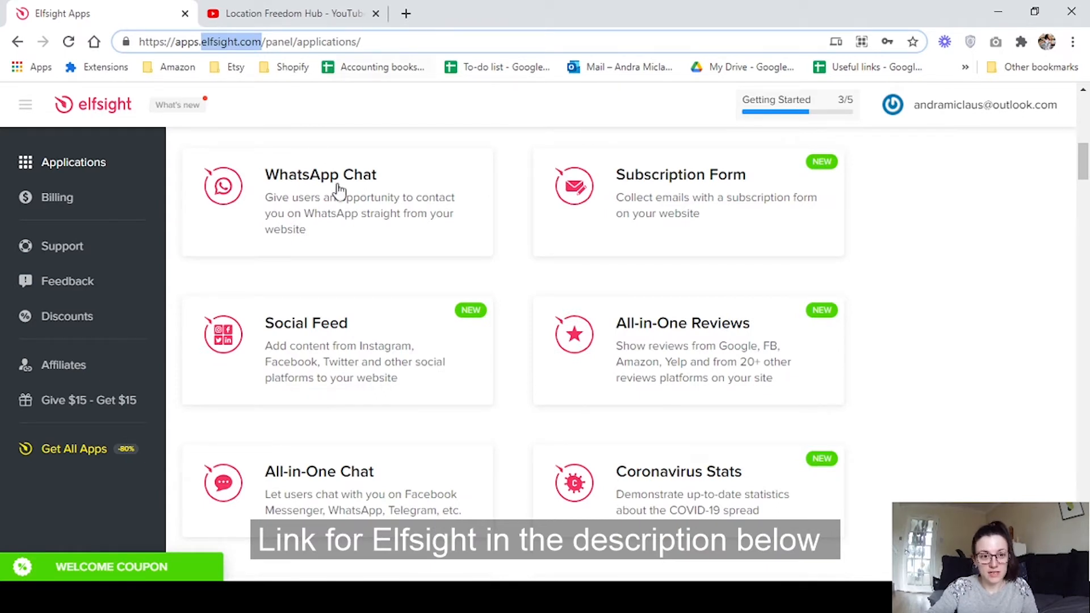
{"action": "mouse_move", "coordinate": [302, 489]}
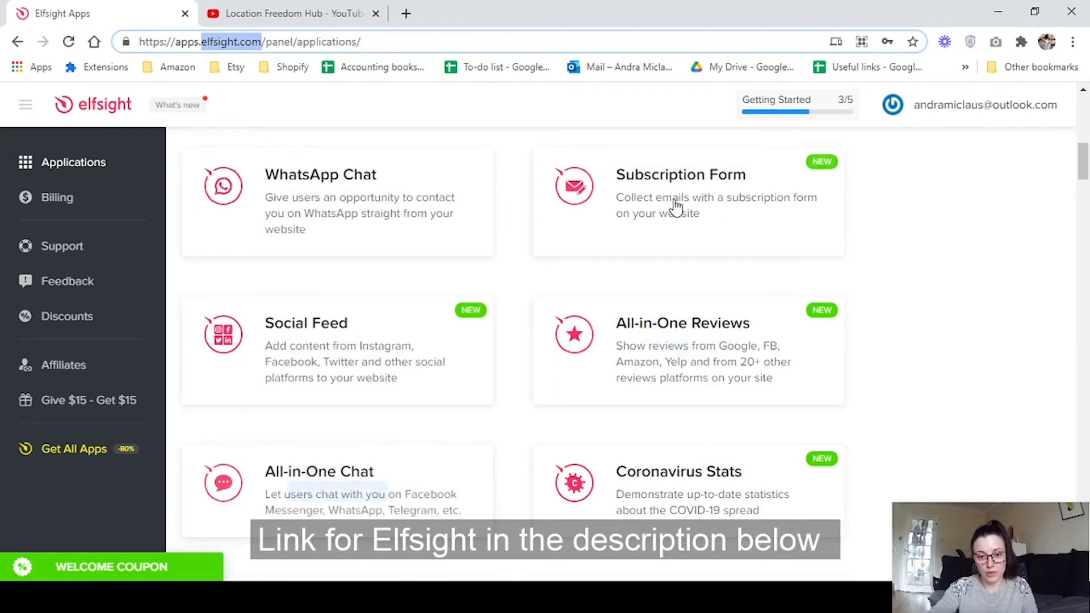
{"action": "mouse_move", "coordinate": [461, 244]}
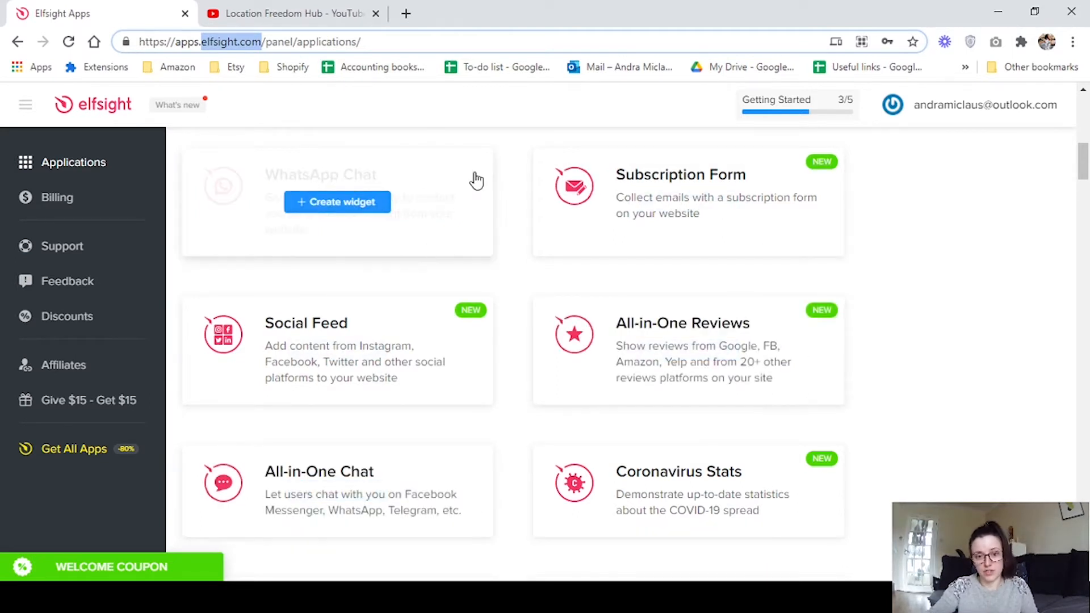
{"action": "scroll", "coordinate": [536, 329], "scroll_direction": "down", "scroll_amount": 1}
{"action": "scroll", "coordinate": [536, 329], "scroll_direction": "down", "scroll_amount": 4}
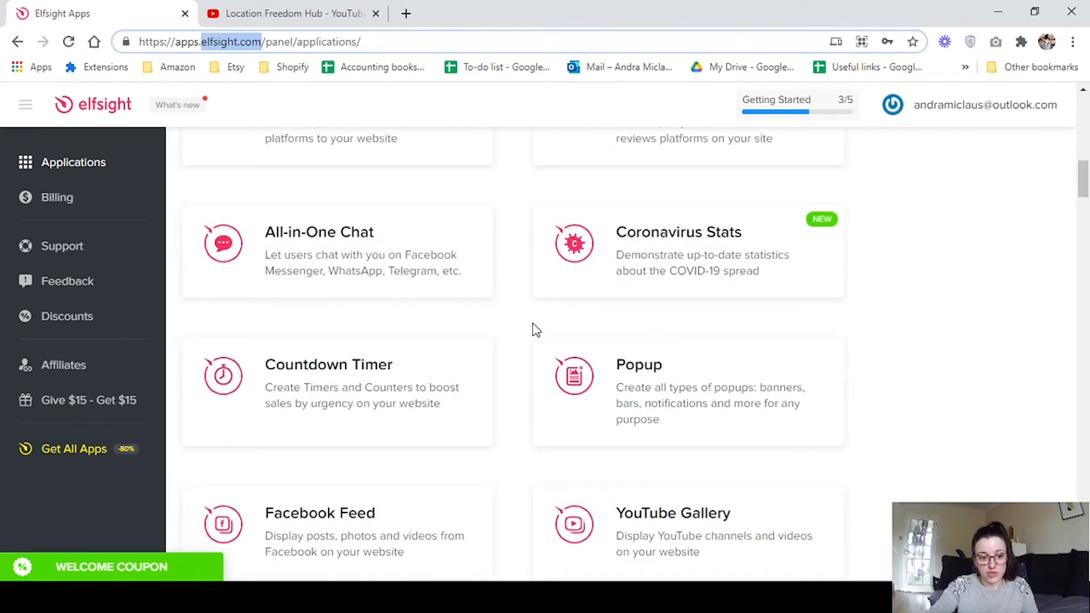
{"action": "scroll", "coordinate": [537, 329], "scroll_direction": "down", "scroll_amount": 4}
{"action": "scroll", "coordinate": [536, 329], "scroll_direction": "up", "scroll_amount": 12}
{"action": "scroll", "coordinate": [536, 329], "scroll_direction": "up", "scroll_amount": 6}
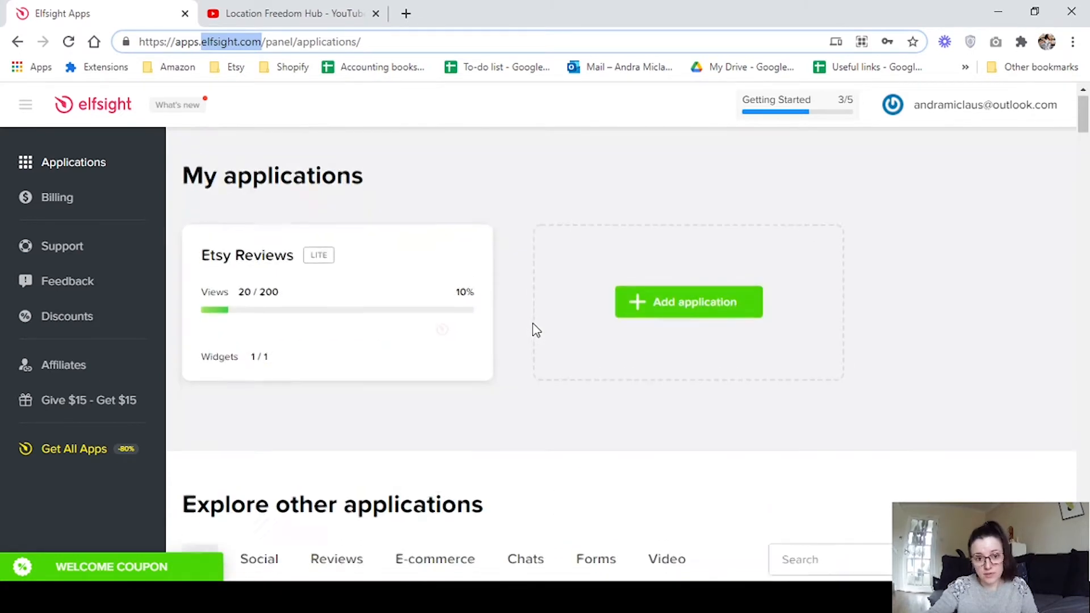
- Search the application catalogue for "etsy" and start creating a new Etsy Reviews widget
{"action": "scroll", "coordinate": [536, 329], "scroll_direction": "down", "scroll_amount": 5}
{"action": "left_click", "coordinate": [946, 309]}
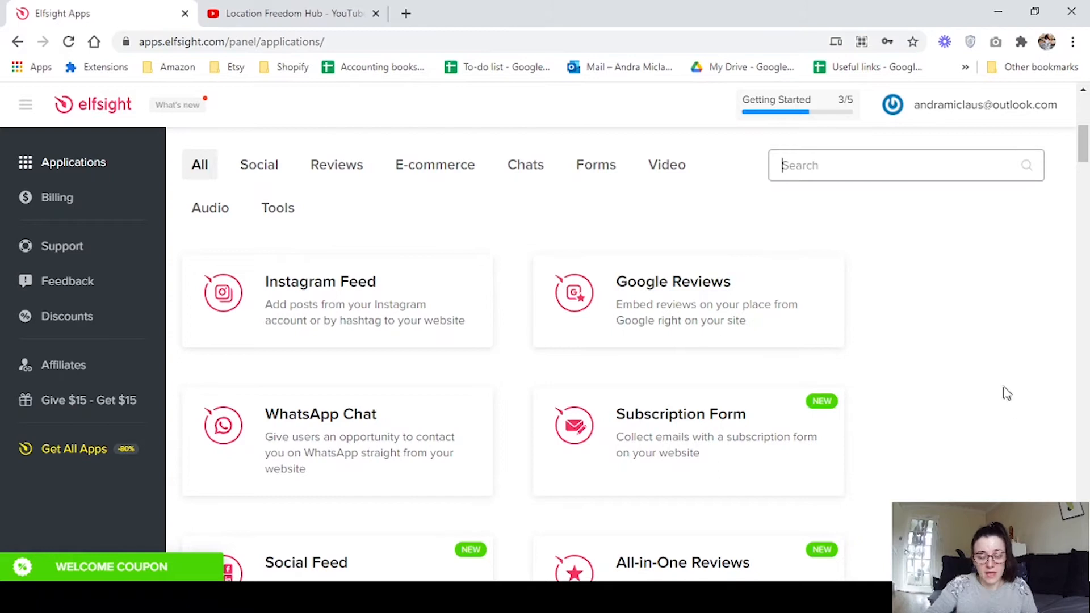
{"action": "type", "text": "cycling"}
{"action": "key", "text": "ctrl+a"}
{"action": "type", "text": "e"}
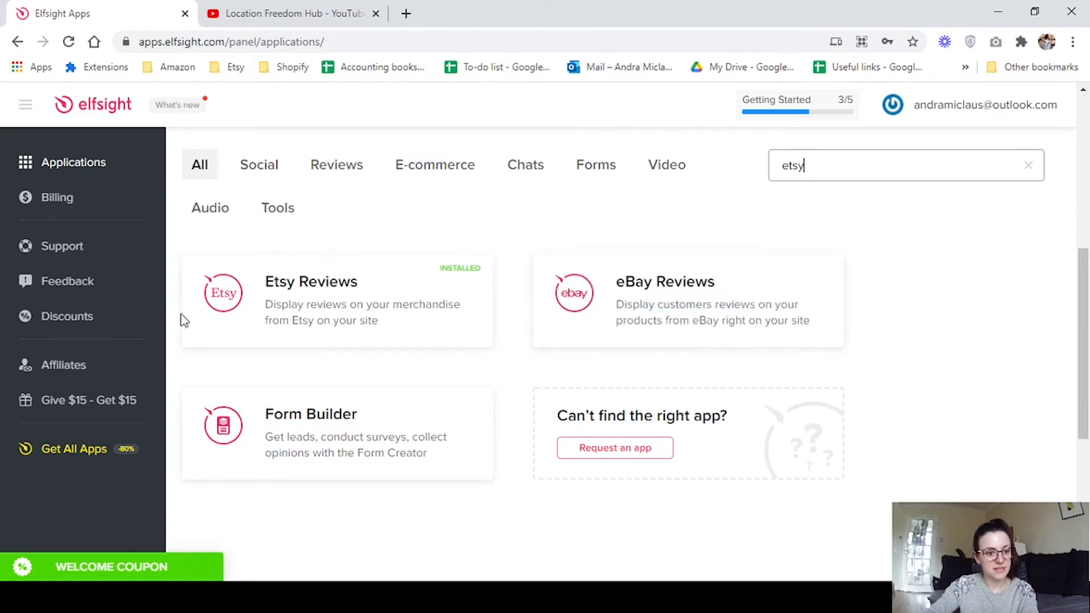
{"action": "left_click", "coordinate": [330, 306]}
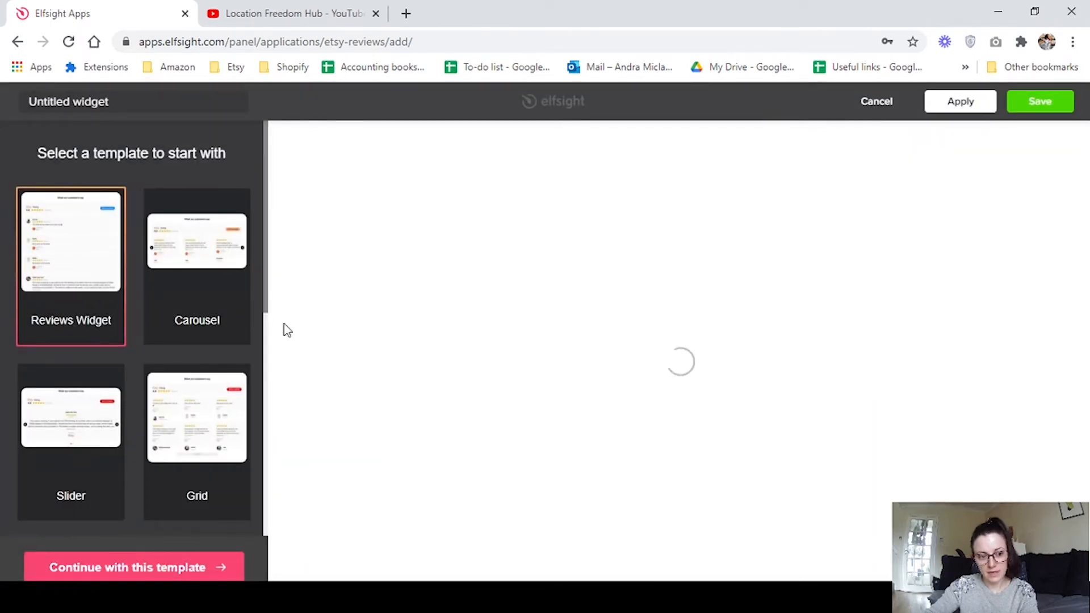
- Look through the available Etsy Reviews widget templates and preview the Carousel layout
{"action": "scroll", "coordinate": [181, 273], "scroll_direction": "down", "scroll_amount": 1}
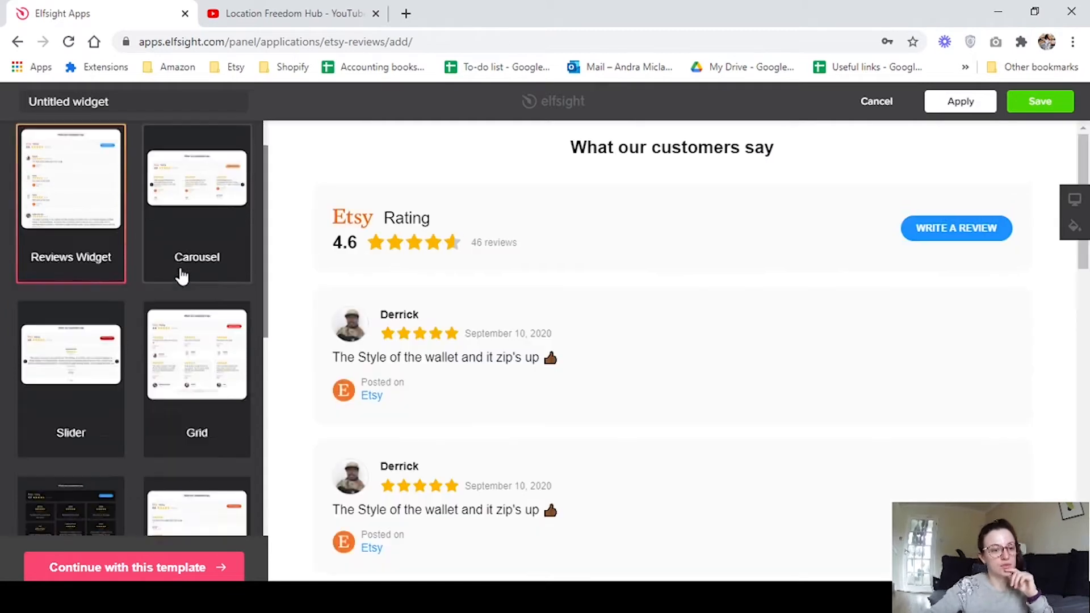
{"action": "scroll", "coordinate": [182, 276], "scroll_direction": "down", "scroll_amount": 6}
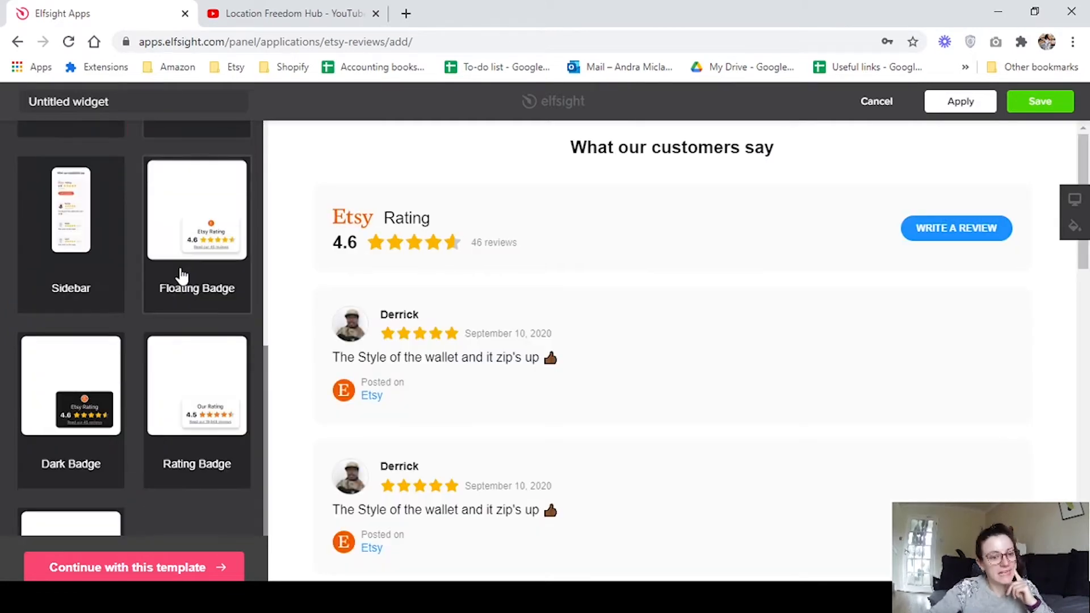
{"action": "scroll", "coordinate": [182, 277], "scroll_direction": "down", "scroll_amount": 3}
{"action": "scroll", "coordinate": [181, 276], "scroll_direction": "up", "scroll_amount": 10}
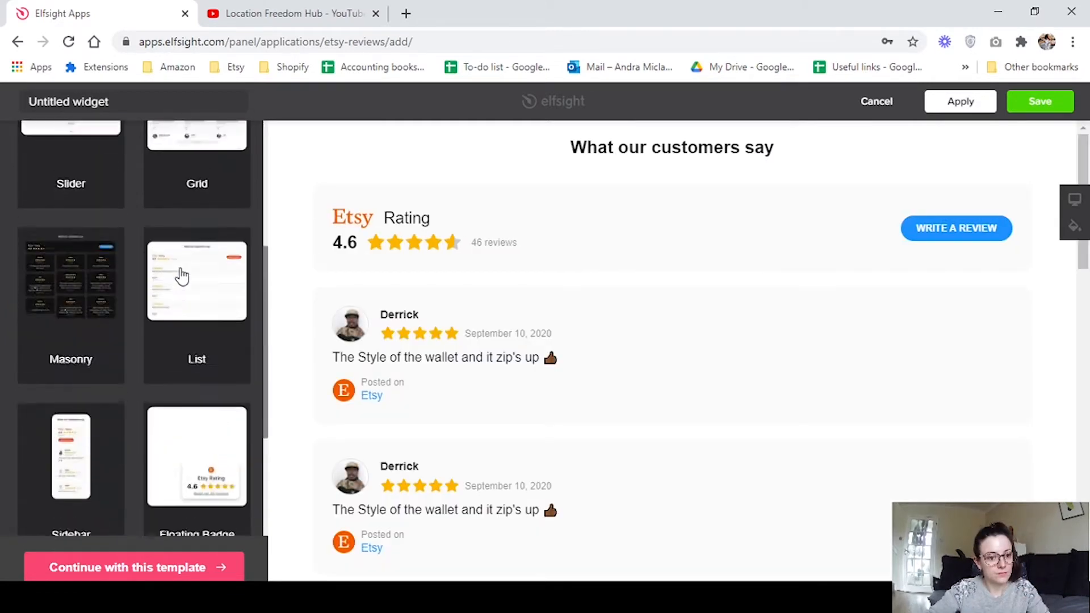
{"action": "left_click", "coordinate": [191, 243]}
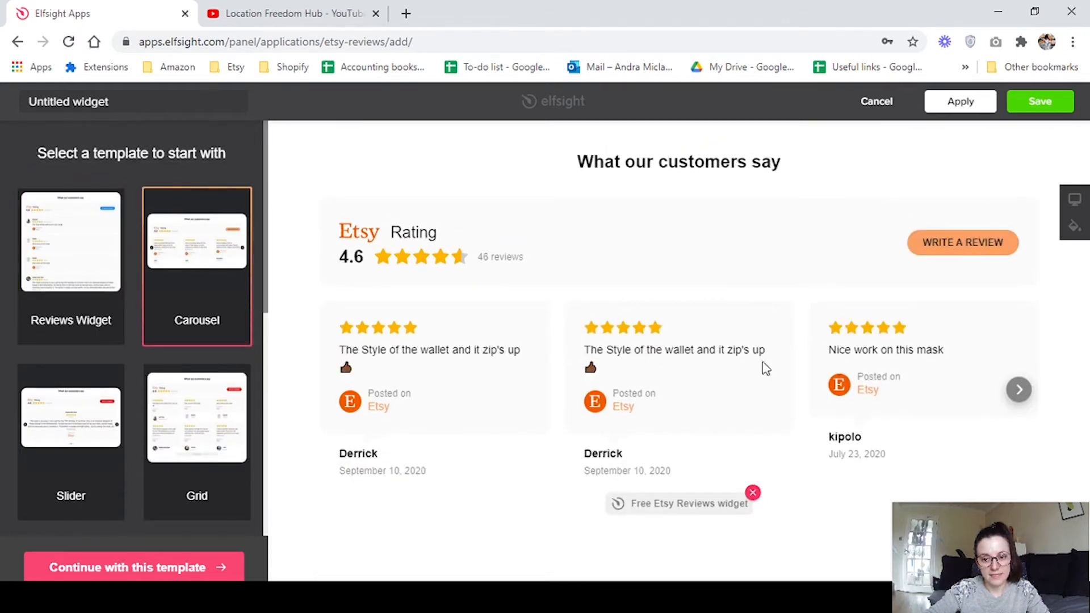
- Preview the Slider, Grid, List, Masonry and Dark Badge templates one after another
{"action": "scroll", "coordinate": [109, 360], "scroll_direction": "down", "scroll_amount": 5}
{"action": "left_click", "coordinate": [102, 263]}
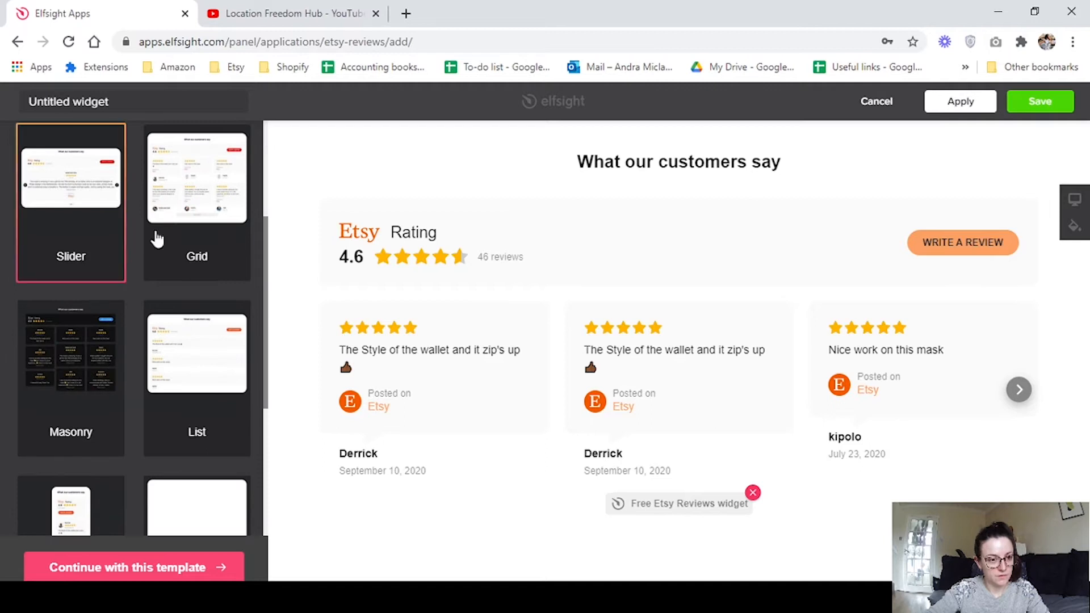
{"action": "left_click", "coordinate": [189, 230]}
{"action": "left_click", "coordinate": [163, 361]}
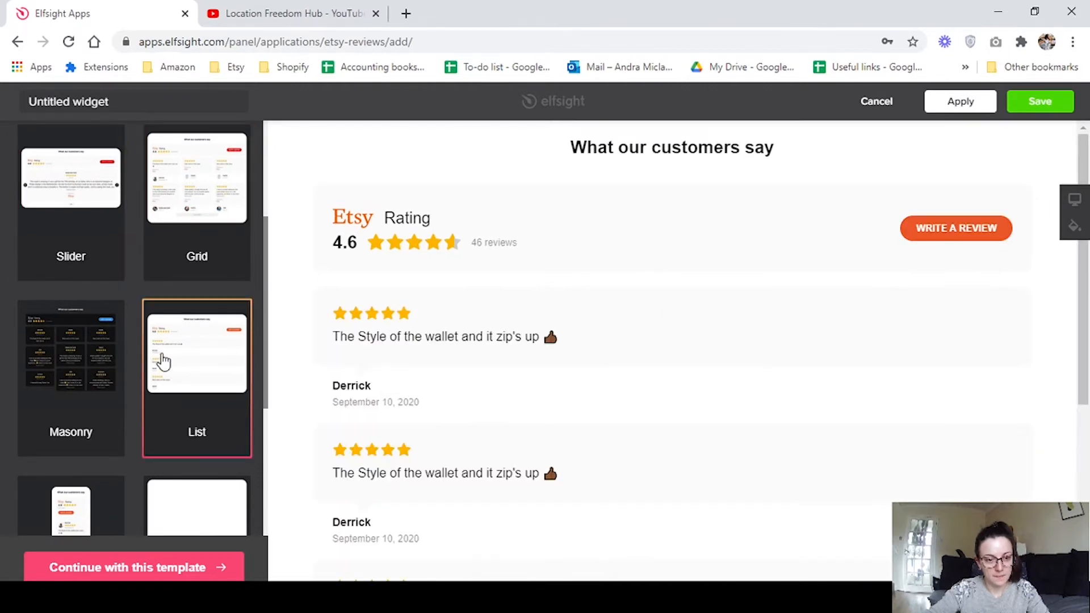
{"action": "left_click", "coordinate": [114, 377]}
{"action": "scroll", "coordinate": [157, 374], "scroll_direction": "down", "scroll_amount": 4}
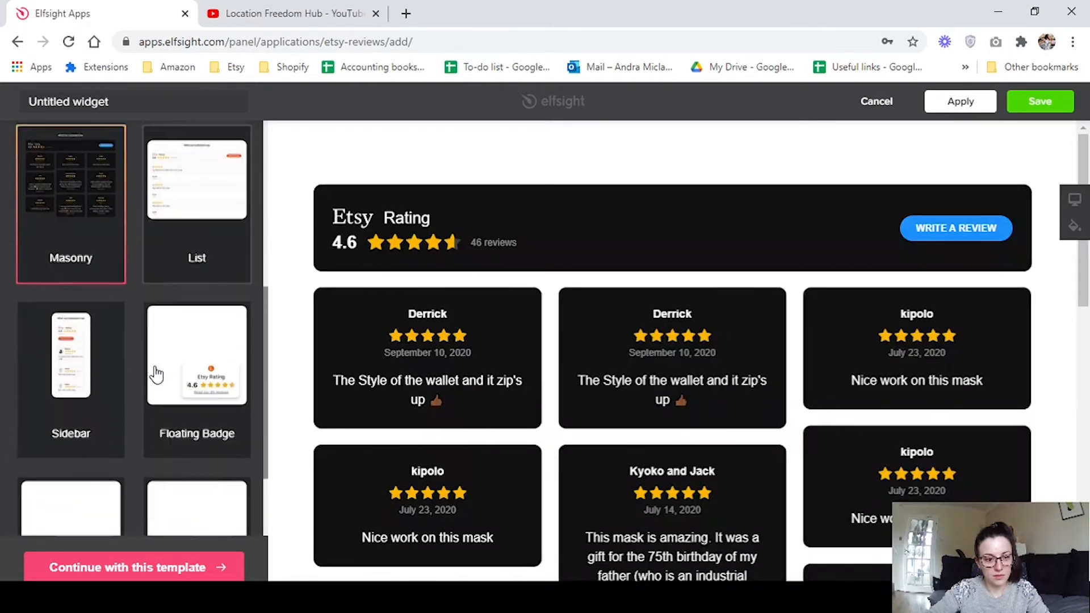
{"action": "scroll", "coordinate": [557, 389], "scroll_direction": "down", "scroll_amount": 4}
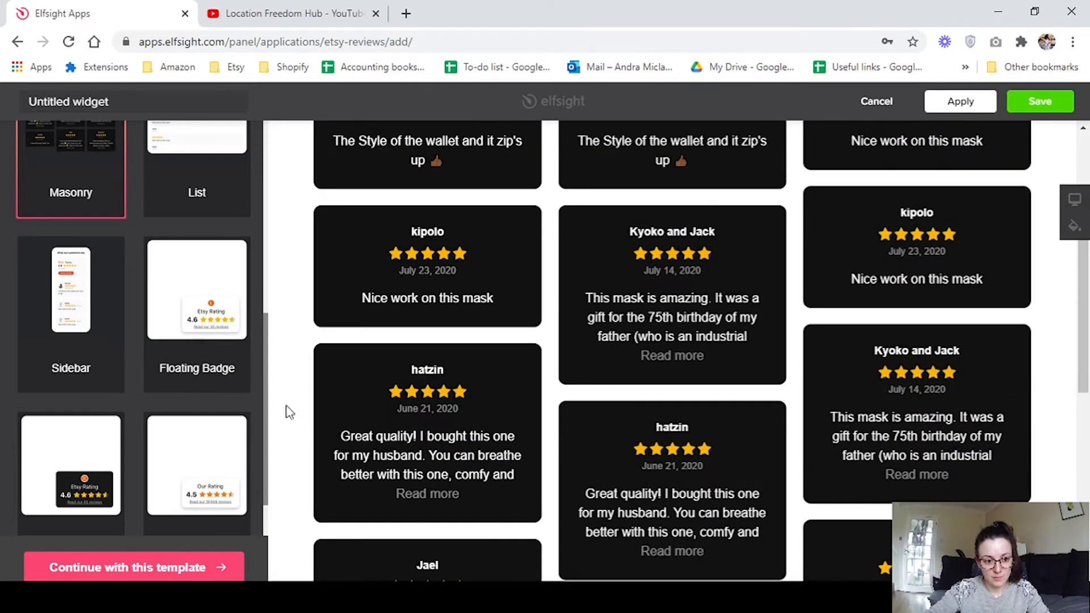
{"action": "scroll", "coordinate": [136, 352], "scroll_direction": "up", "scroll_amount": 1}
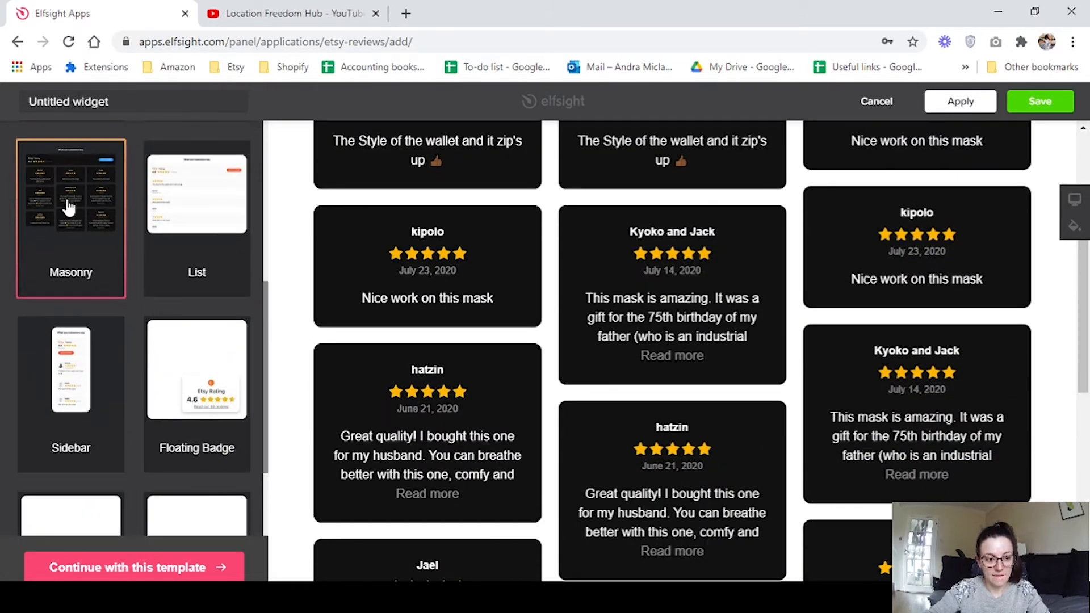
{"action": "scroll", "coordinate": [195, 374], "scroll_direction": "down", "scroll_amount": 5}
{"action": "left_click", "coordinate": [71, 256]}
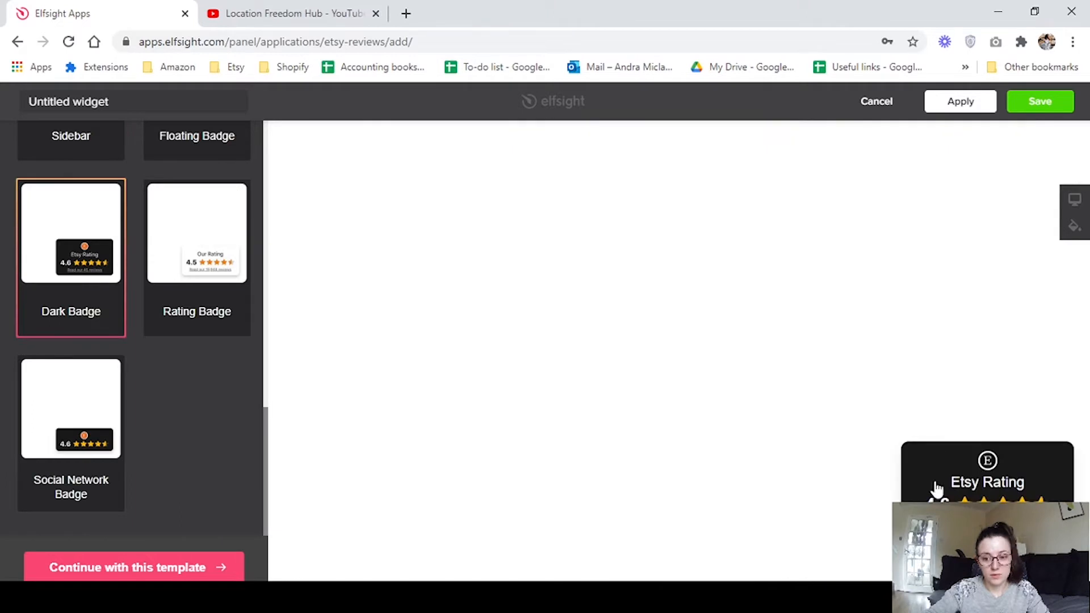
- Compare the Grid template with the Masonry template, examining the Masonry review layout down to its end
{"action": "scroll", "coordinate": [144, 317], "scroll_direction": "up", "scroll_amount": 9}
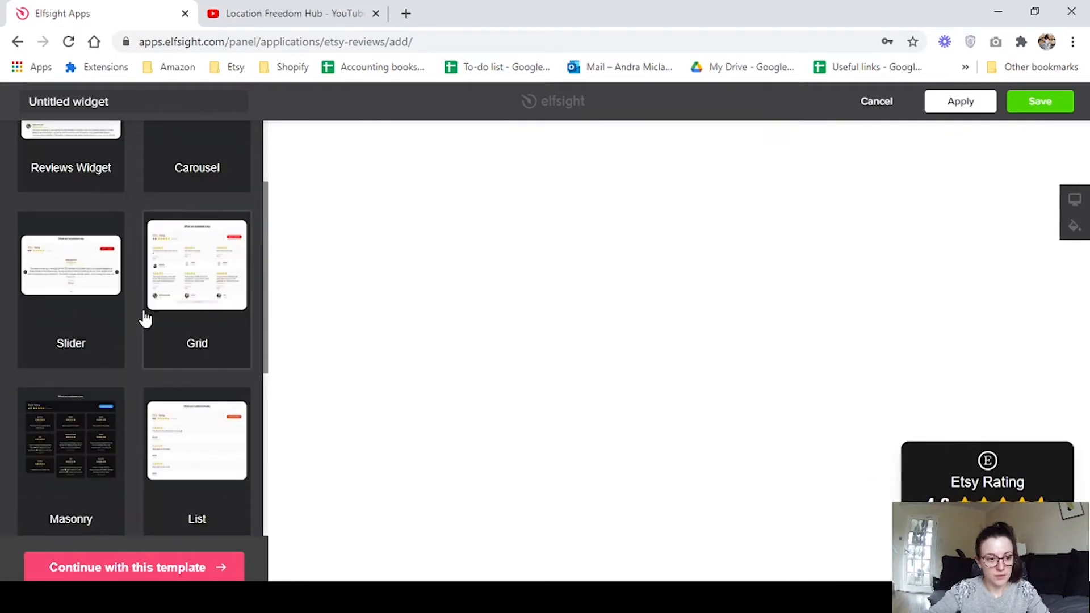
{"action": "left_click", "coordinate": [188, 284]}
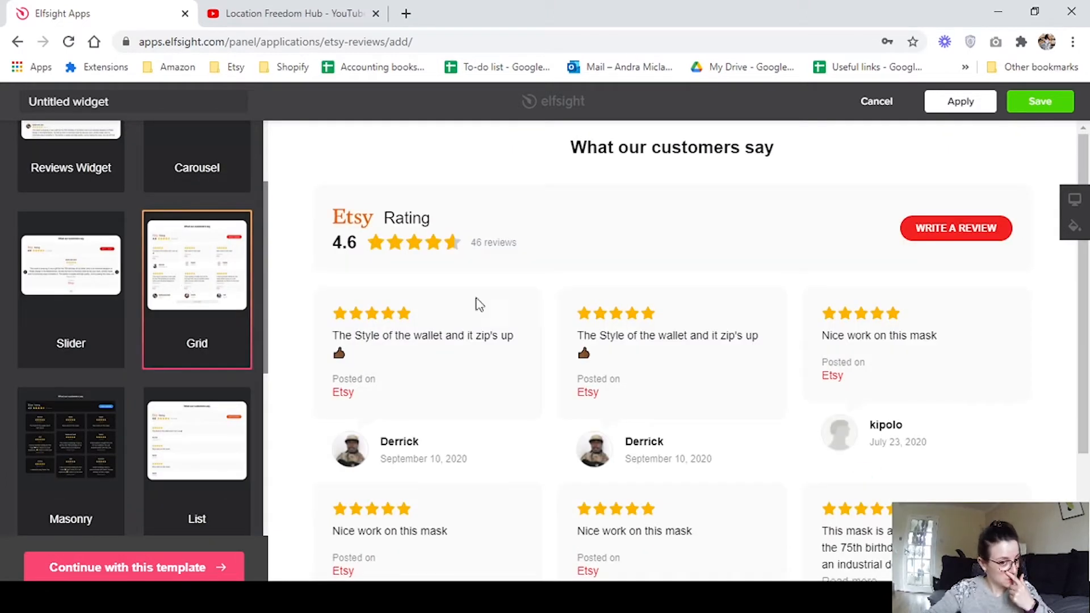
{"action": "left_click", "coordinate": [63, 465]}
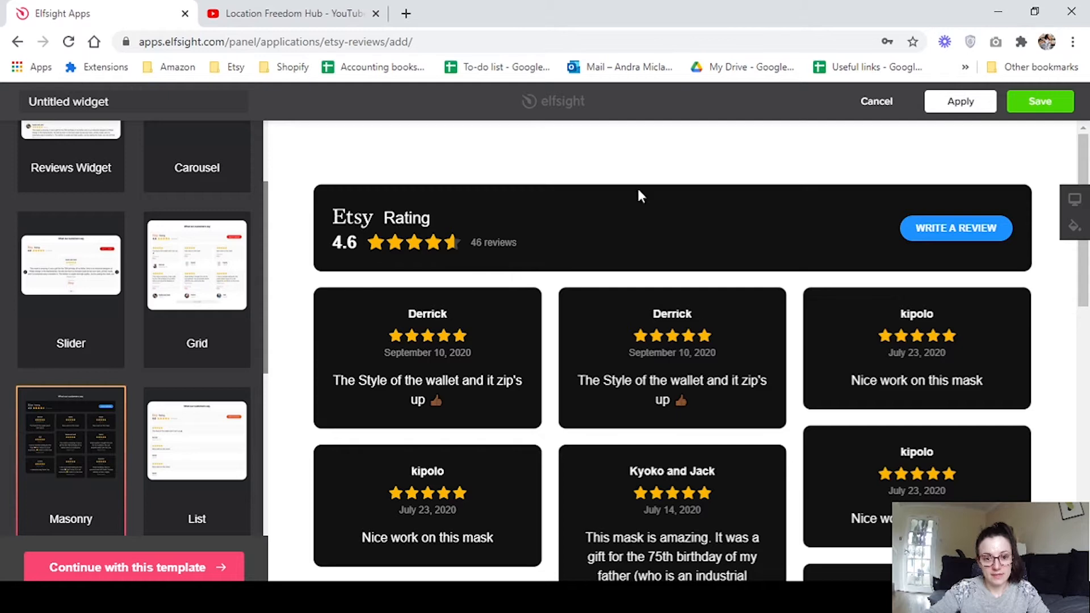
{"action": "scroll", "coordinate": [620, 366], "scroll_direction": "down", "scroll_amount": 10}
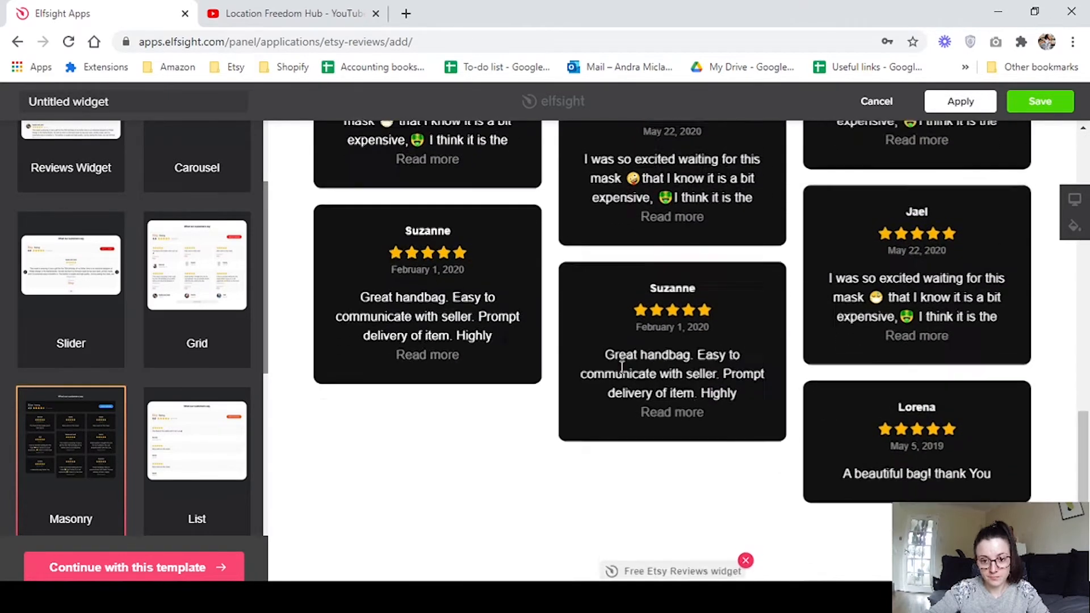
{"action": "scroll", "coordinate": [620, 367], "scroll_direction": "up", "scroll_amount": 10}
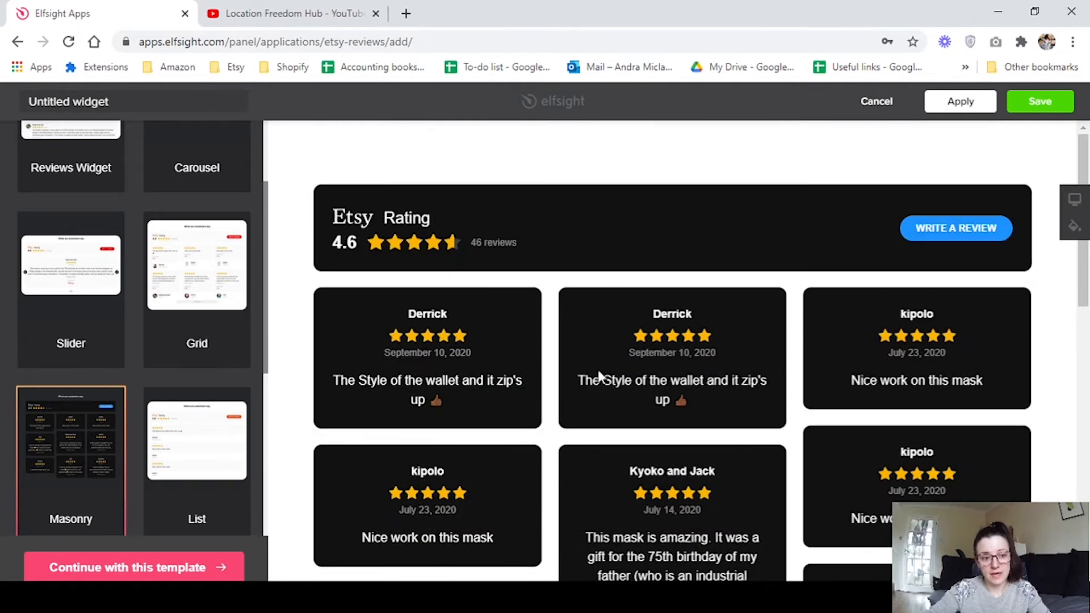
- Select the Carousel template for the Etsy Reviews widget
{"action": "scroll", "coordinate": [141, 323], "scroll_direction": "up", "scroll_amount": 3}
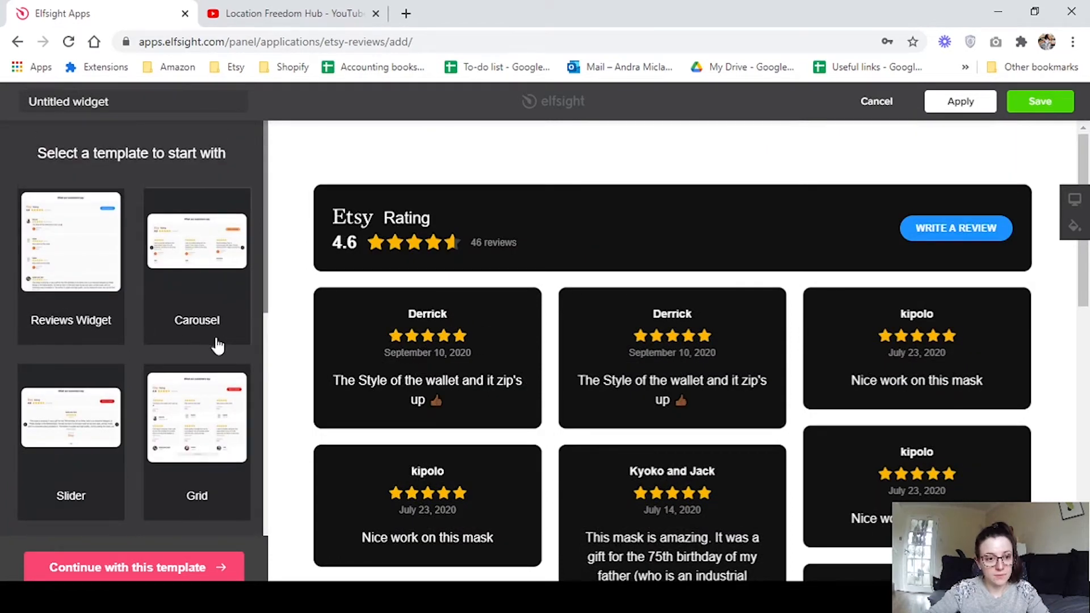
{"action": "left_click", "coordinate": [205, 264]}
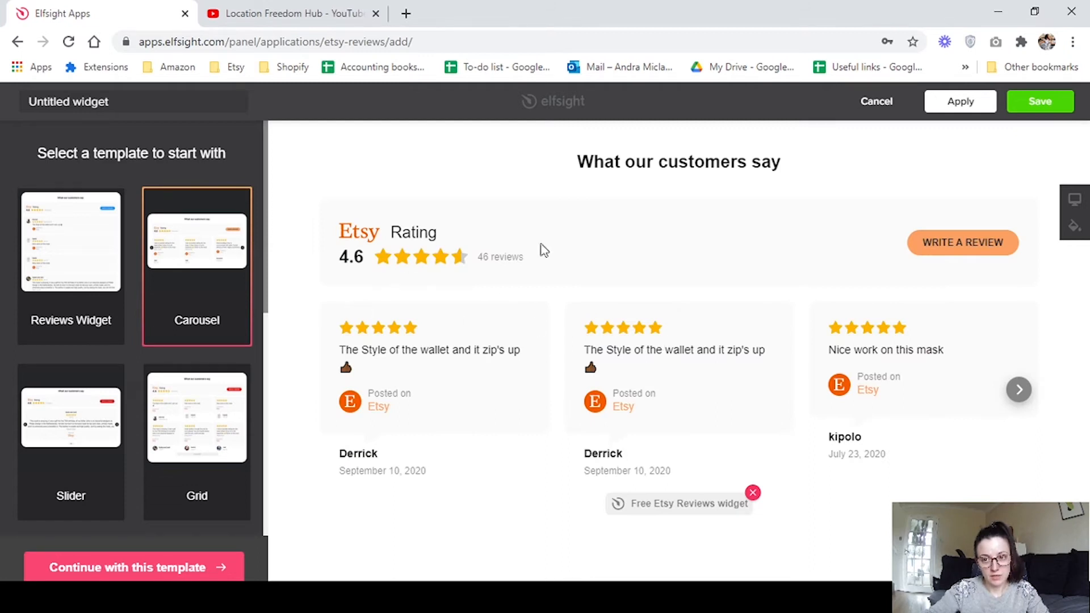
- Rename the untitled widget as "Etsy reviews"
{"action": "left_click", "coordinate": [164, 108]}
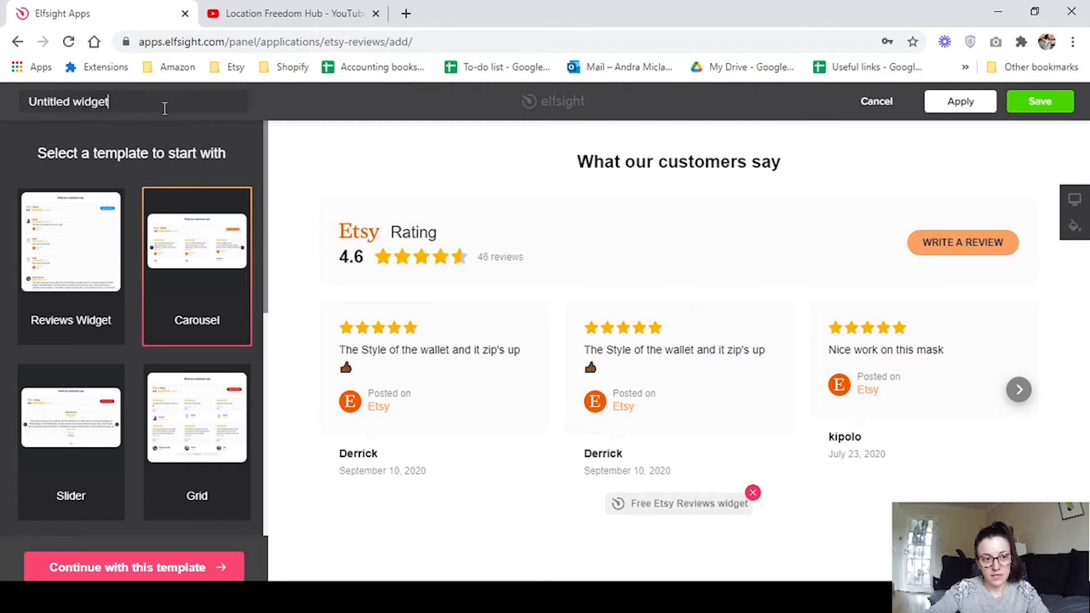
{"action": "left_click_drag", "start_coordinate": [170, 104], "coordinate": [3, 132]}
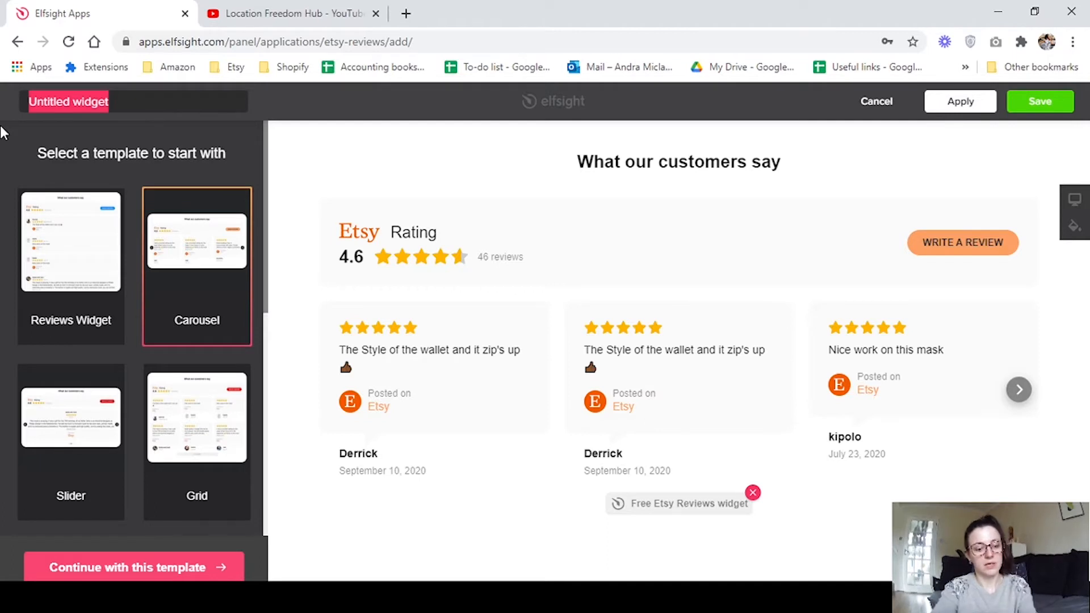
{"action": "type", "text": "E"}
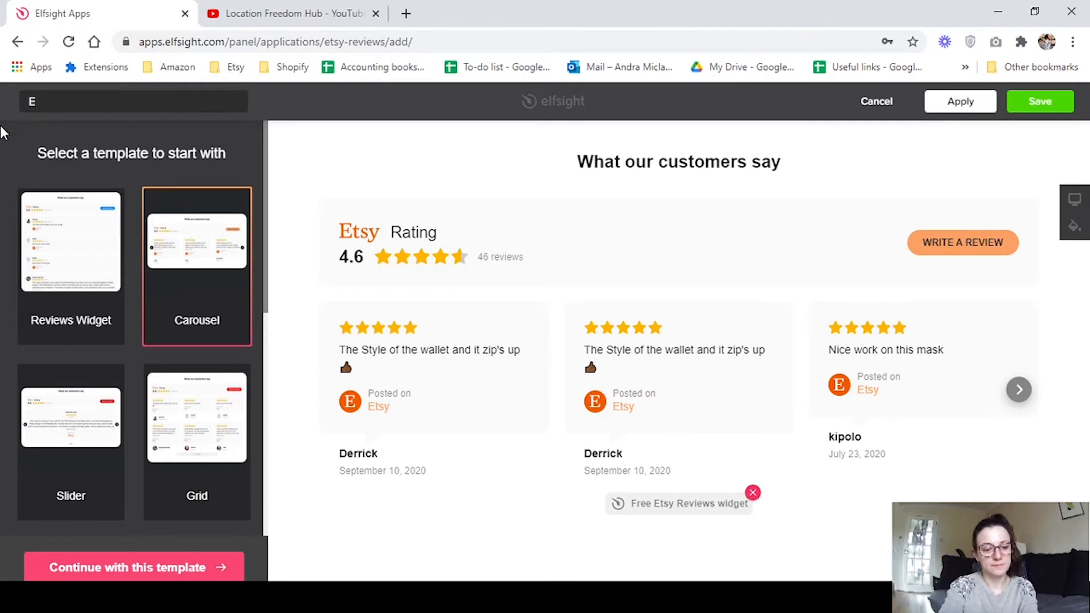
{"action": "type", "text": "tsyreview"}
{"action": "key", "text": "BackSpace"}
{"action": "key", "text": "BackSpace"}
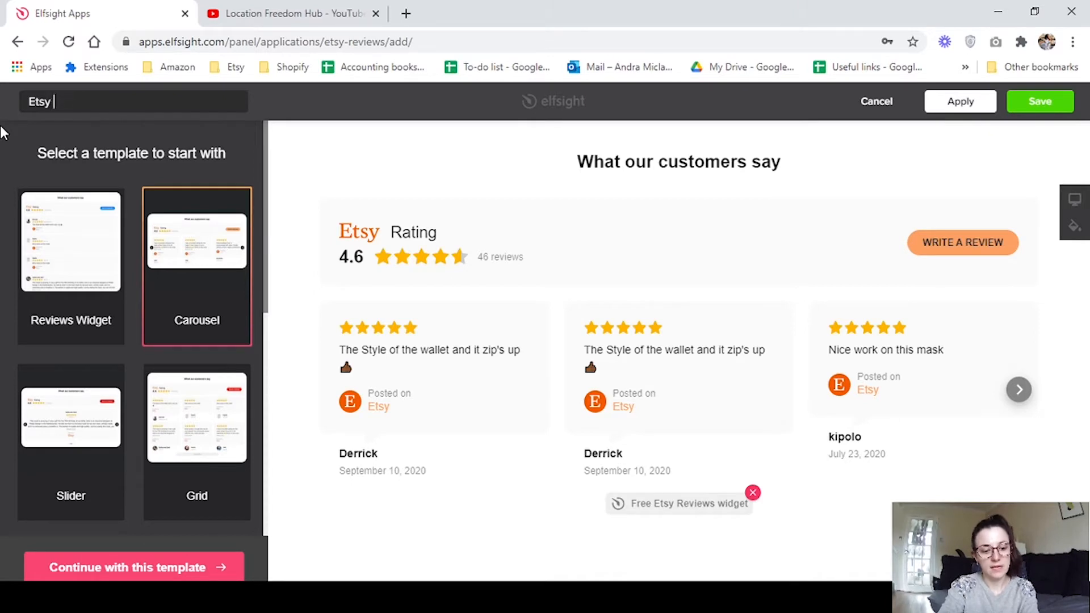
{"action": "type", "text": "iews"}
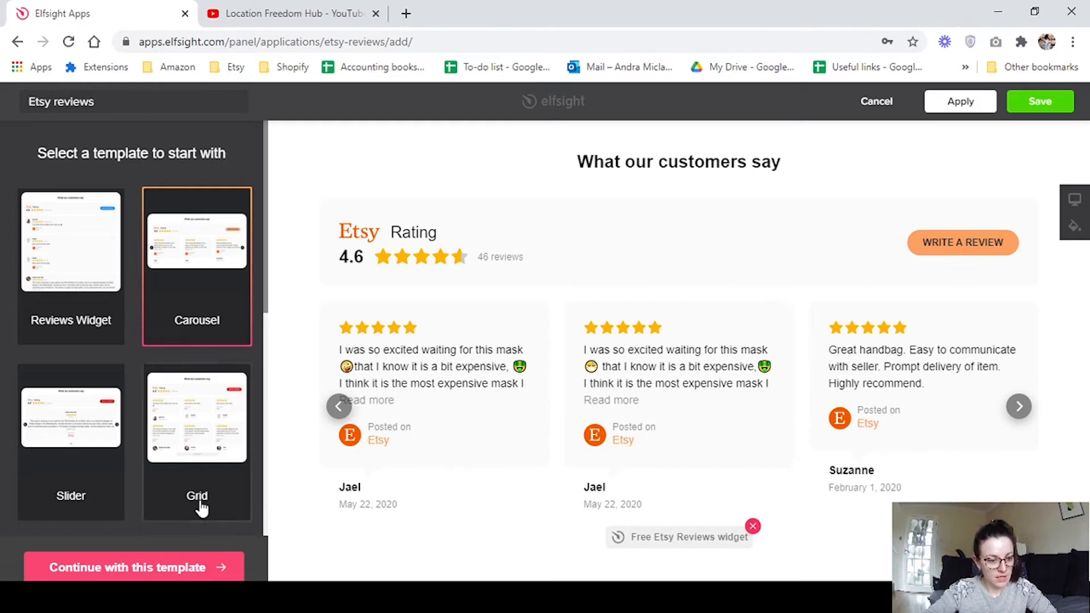
- Continue with the Carousel template to reach the widget's settings
{"action": "scroll", "coordinate": [171, 511], "scroll_direction": "down", "scroll_amount": 3}
{"action": "left_click", "coordinate": [102, 568]}
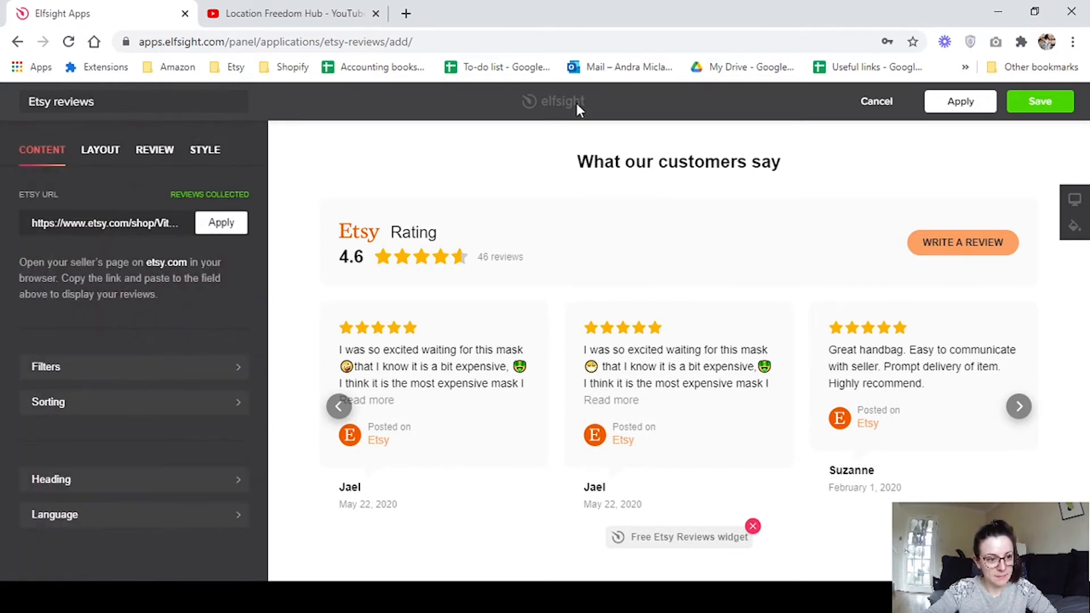
- Check the Etsy shop URL setting and page forward through the reviews in the carousel preview
{"action": "double_click", "coordinate": [117, 224]}
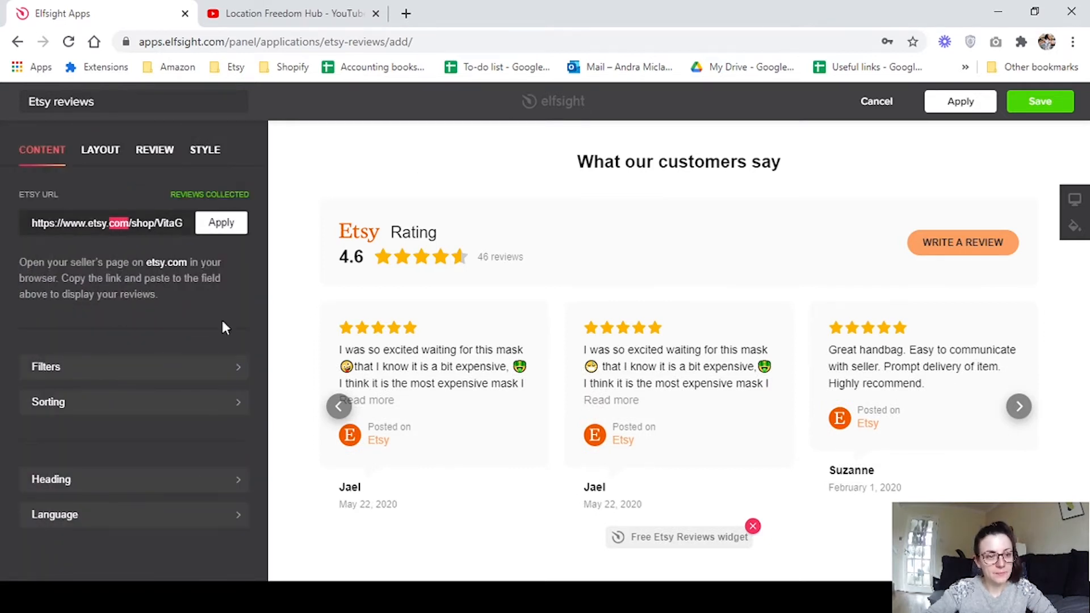
{"action": "left_click", "coordinate": [151, 223]}
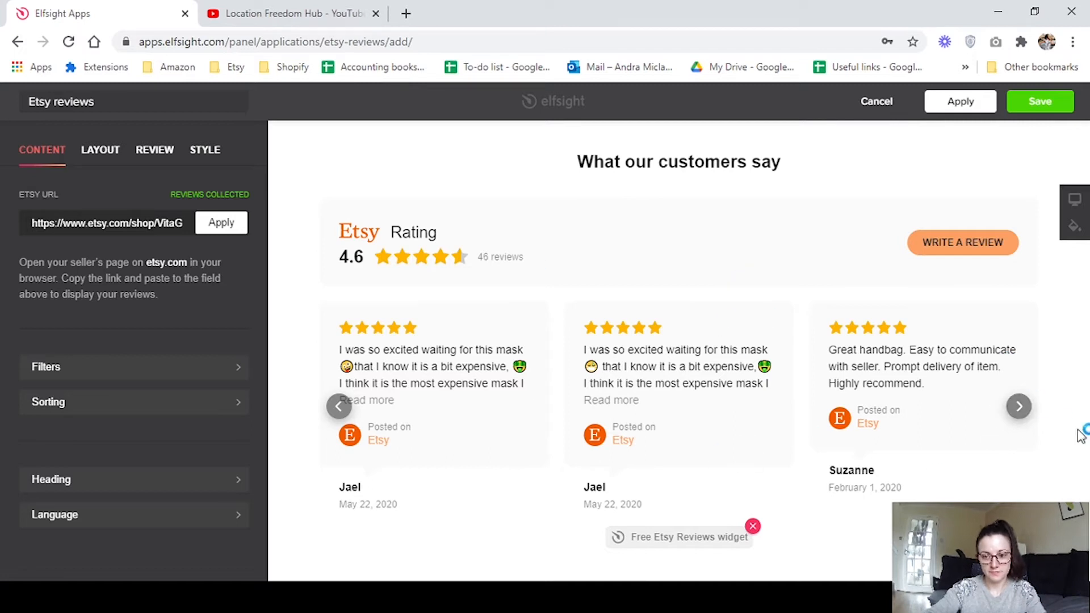
{"action": "left_click", "coordinate": [1019, 406]}
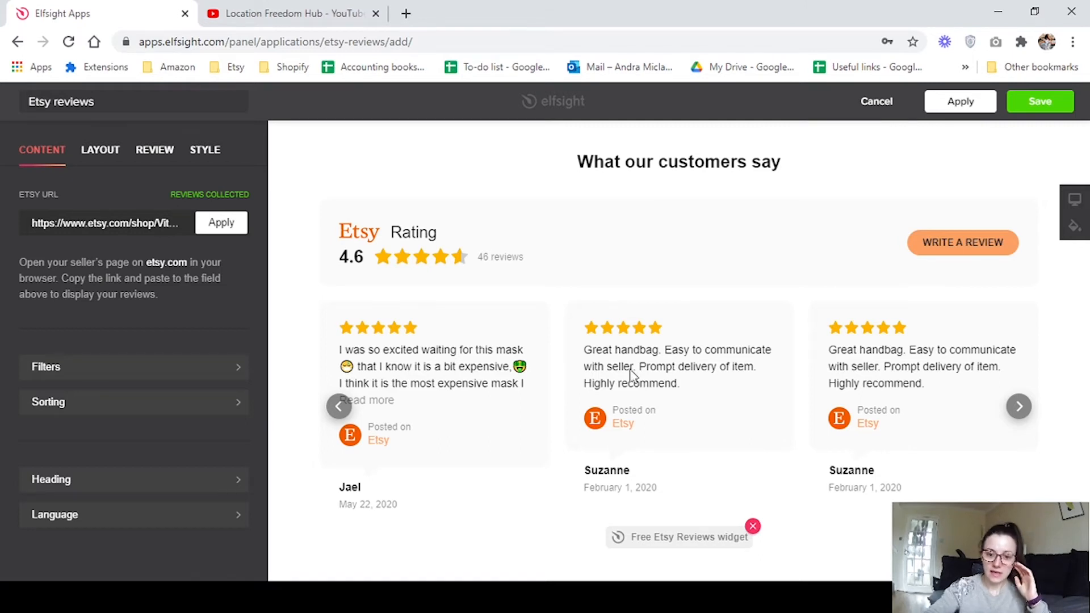
{"action": "left_click", "coordinate": [1021, 412]}
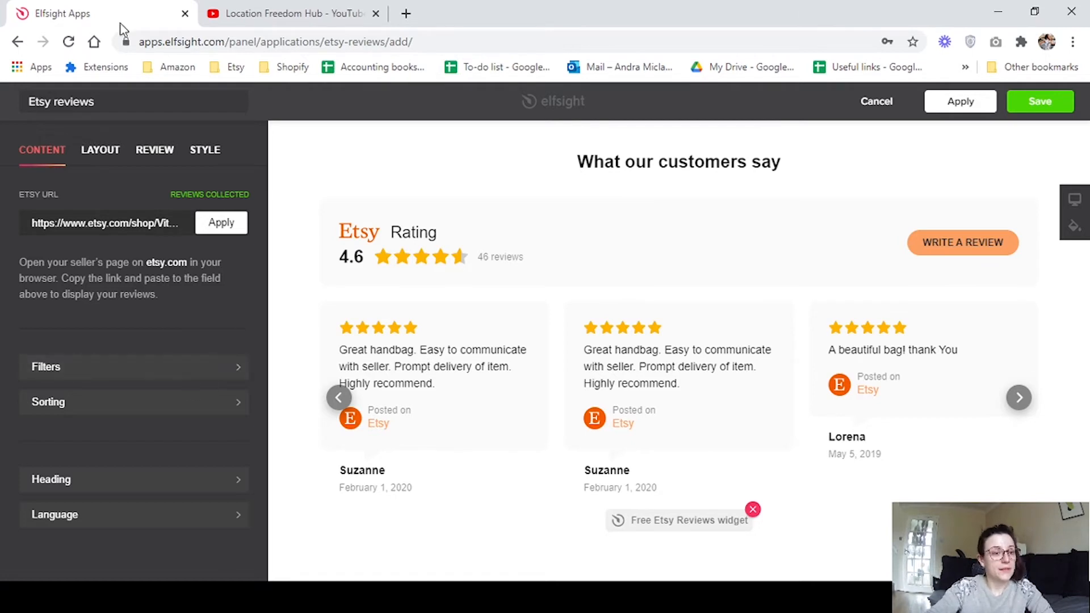
- Look through the widget's layout settings and its review card options, including the review elements to display
{"action": "left_click", "coordinate": [90, 159]}
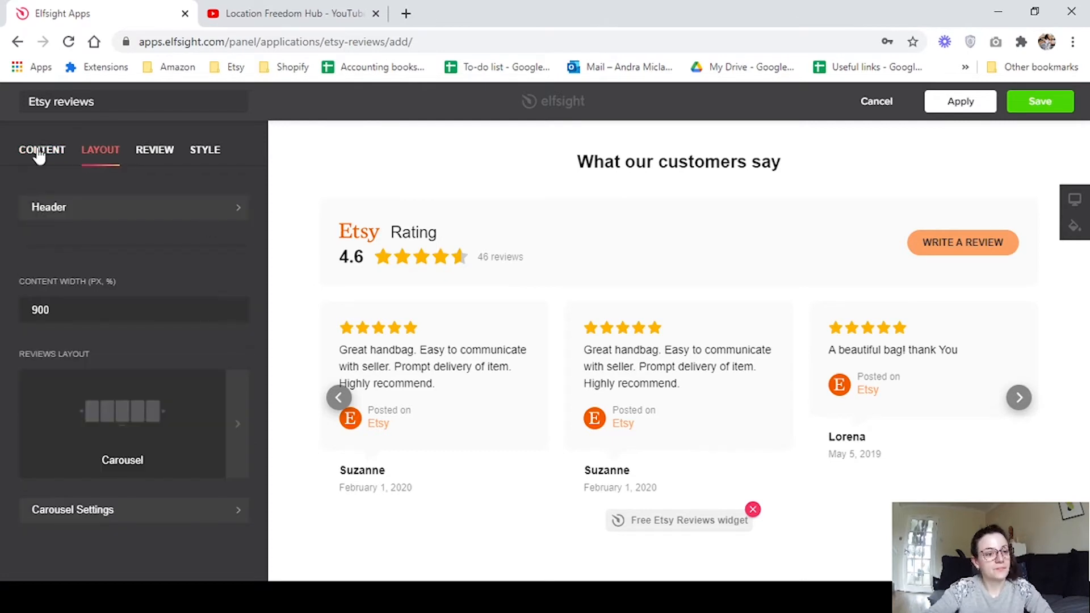
{"action": "left_click", "coordinate": [40, 152]}
{"action": "left_click", "coordinate": [114, 158]}
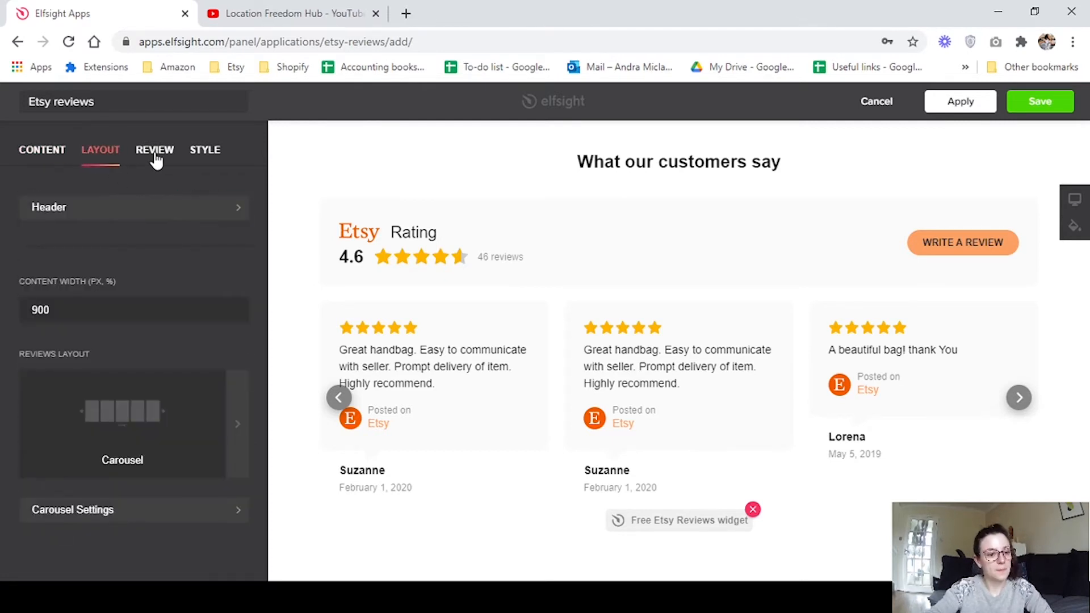
{"action": "left_click", "coordinate": [157, 161]}
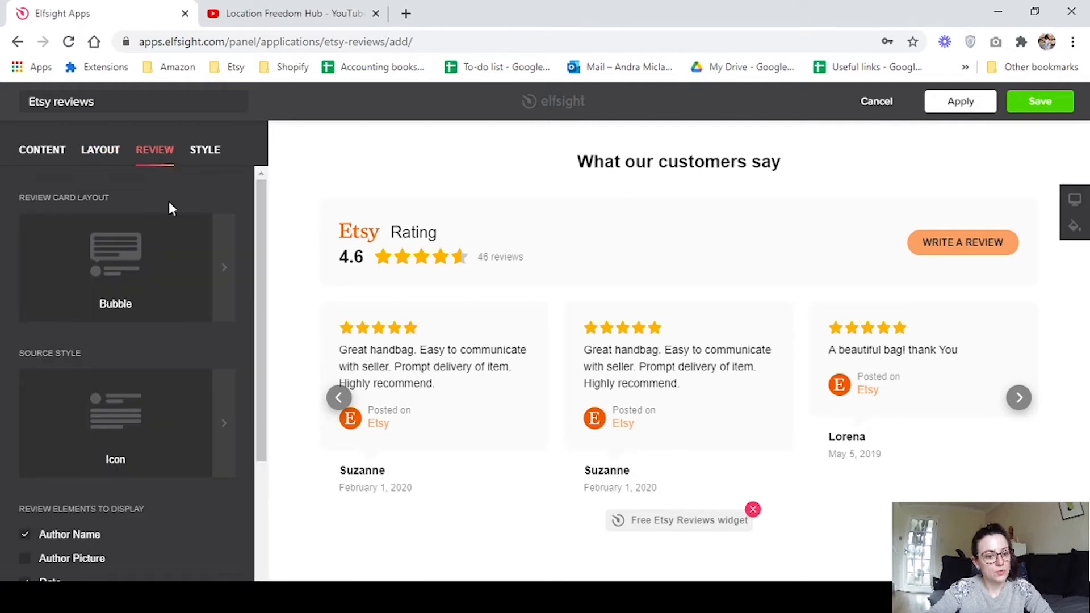
{"action": "scroll", "coordinate": [190, 340], "scroll_direction": "down", "scroll_amount": 3}
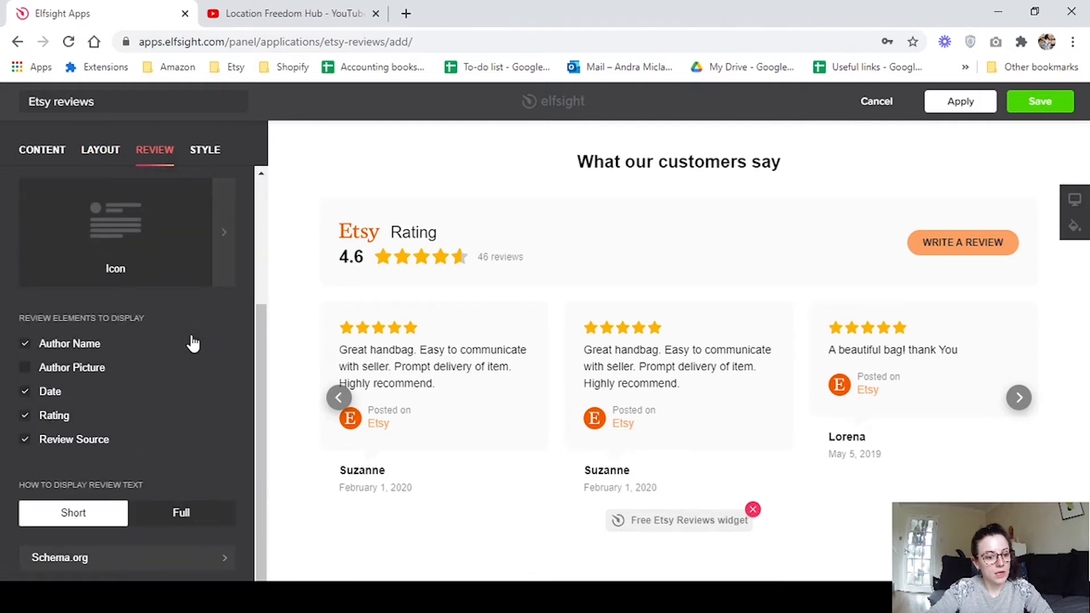
{"action": "scroll", "coordinate": [194, 340], "scroll_direction": "up", "scroll_amount": 3}
- Preview the Dark color scheme and set the widget's color scheme to Custom
{"action": "left_click", "coordinate": [205, 150]}
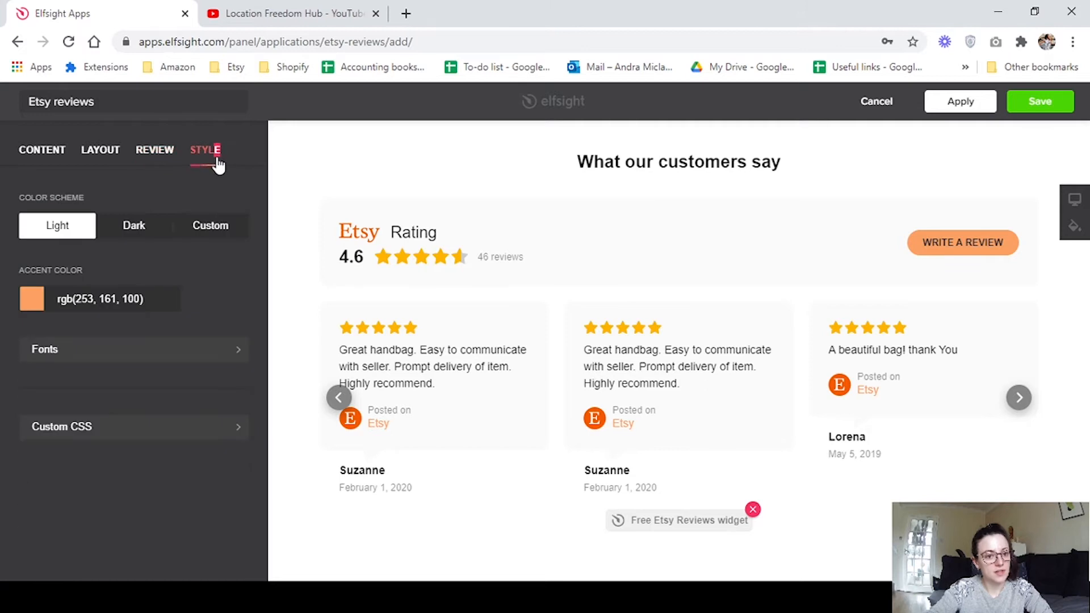
{"action": "left_click", "coordinate": [124, 227]}
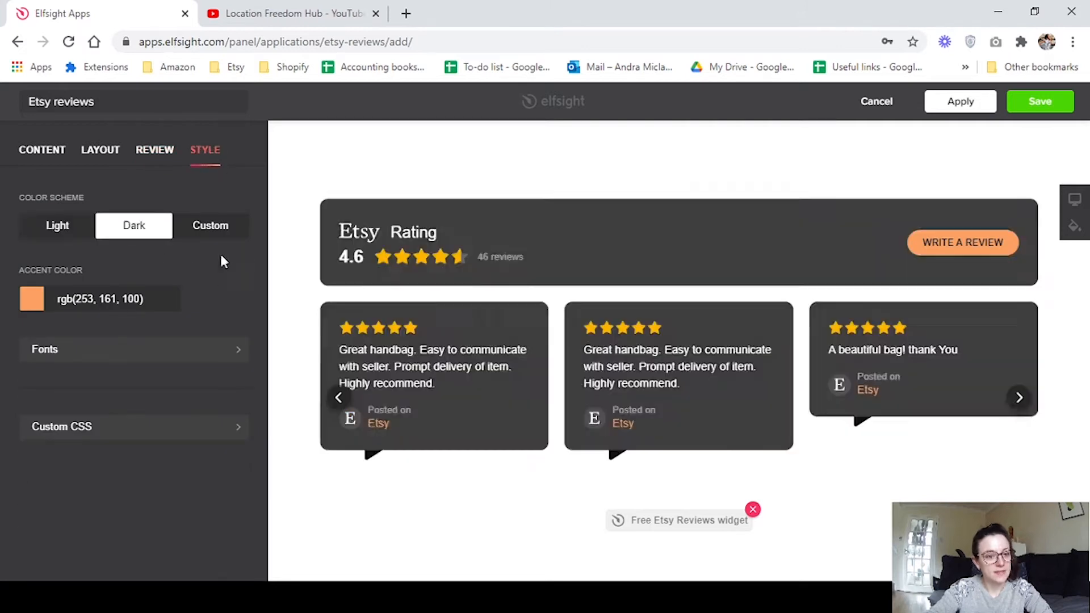
{"action": "left_click", "coordinate": [225, 234]}
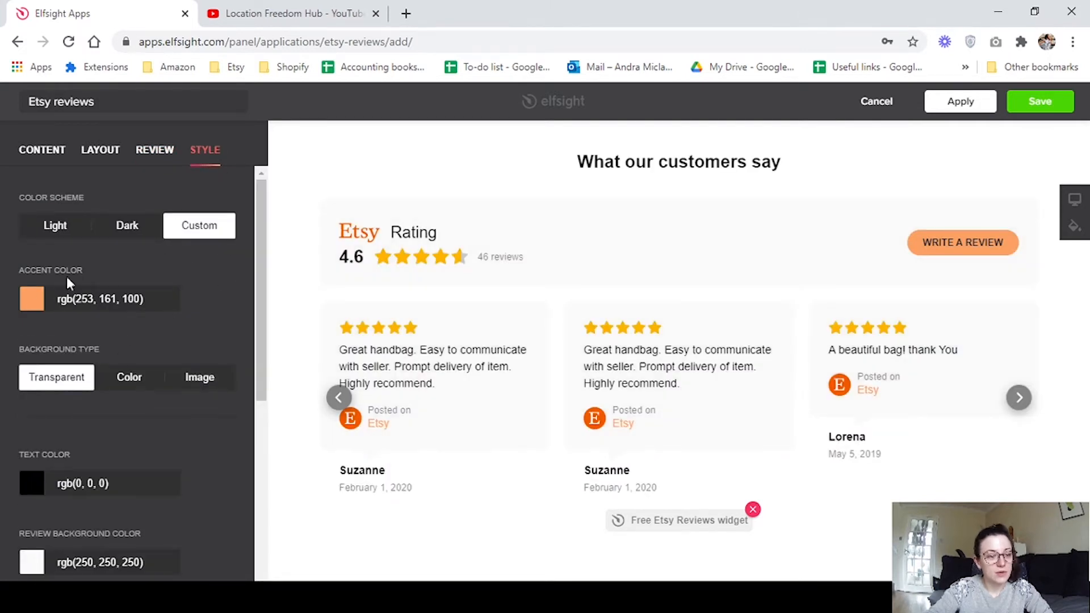
- Examine the custom style options for accent, background, text, rating and title colors, source logo color and fonts
{"action": "scroll", "coordinate": [91, 323], "scroll_direction": "down", "scroll_amount": 5}
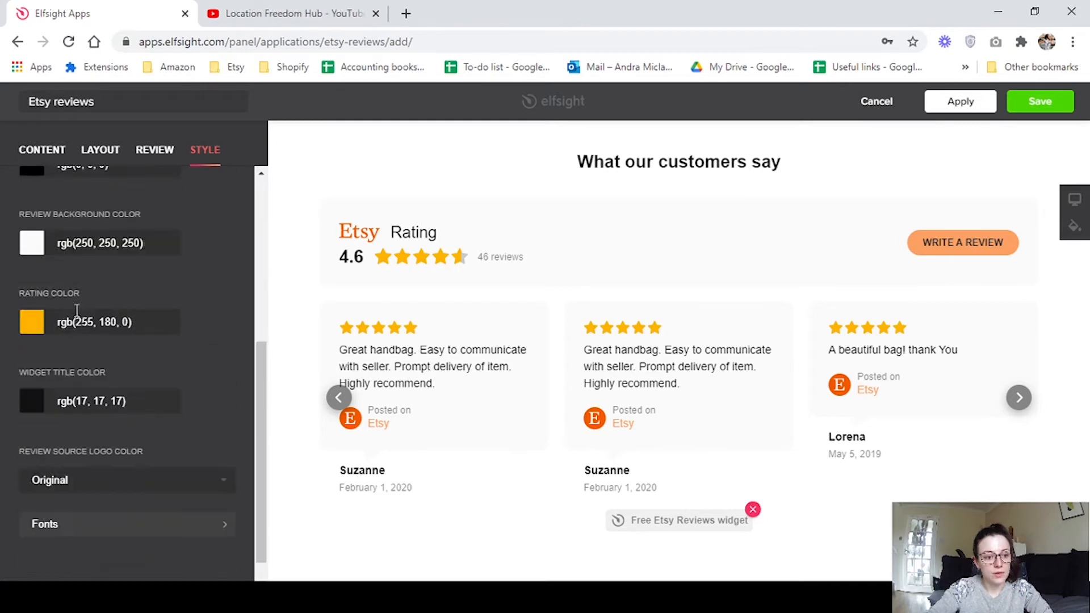
{"action": "scroll", "coordinate": [91, 323], "scroll_direction": "up", "scroll_amount": 4}
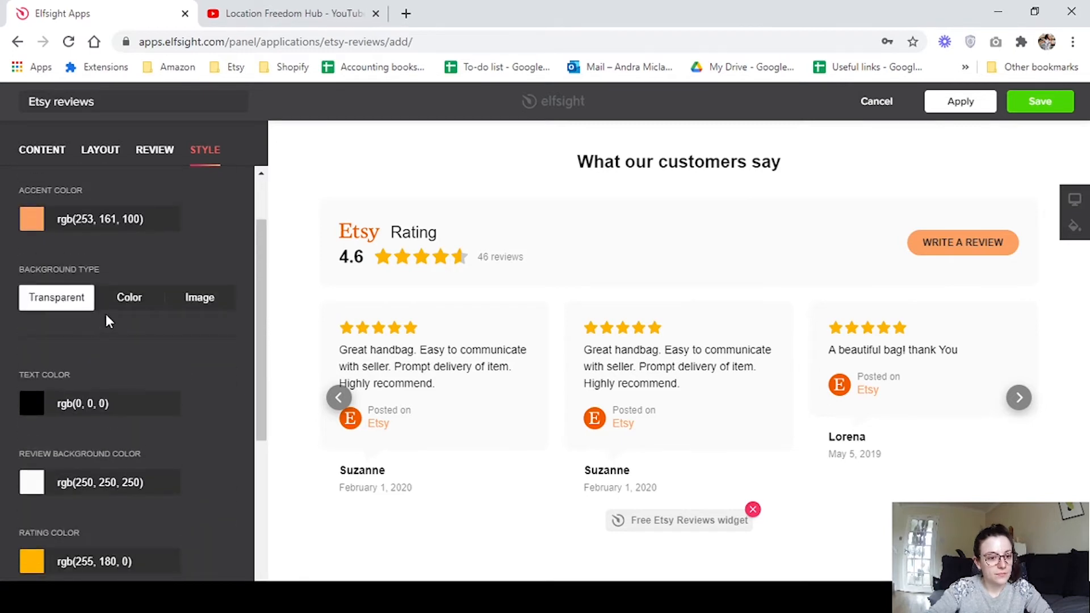
{"action": "scroll", "coordinate": [106, 316], "scroll_direction": "down", "scroll_amount": 3}
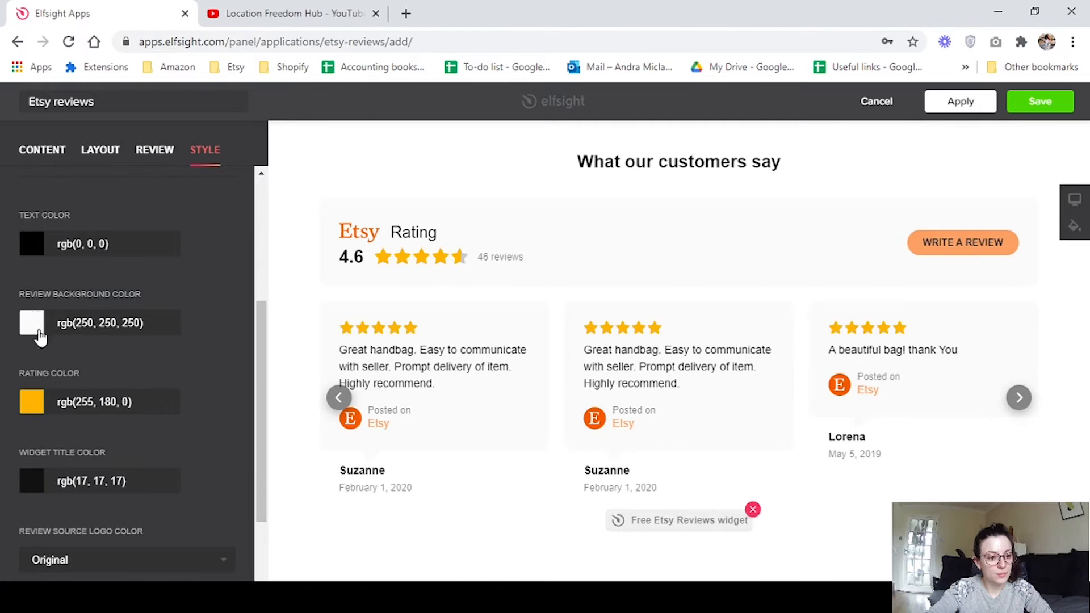
{"action": "scroll", "coordinate": [110, 402], "scroll_direction": "down", "scroll_amount": 2}
{"action": "scroll", "coordinate": [111, 404], "scroll_direction": "up", "scroll_amount": 6}
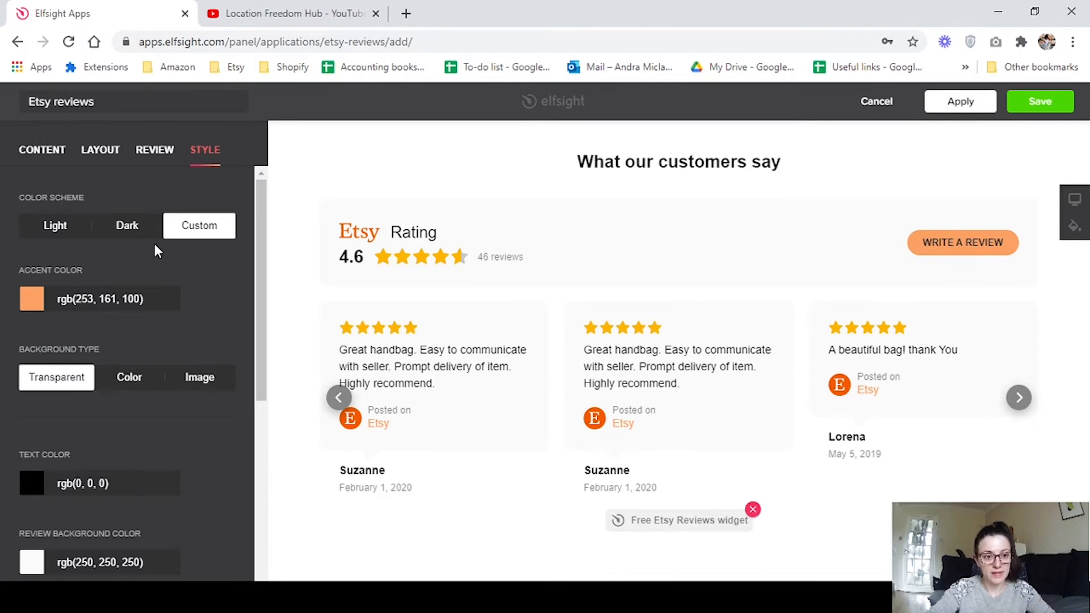
{"action": "left_click_drag", "start_coordinate": [261, 184], "coordinate": [238, 419]}
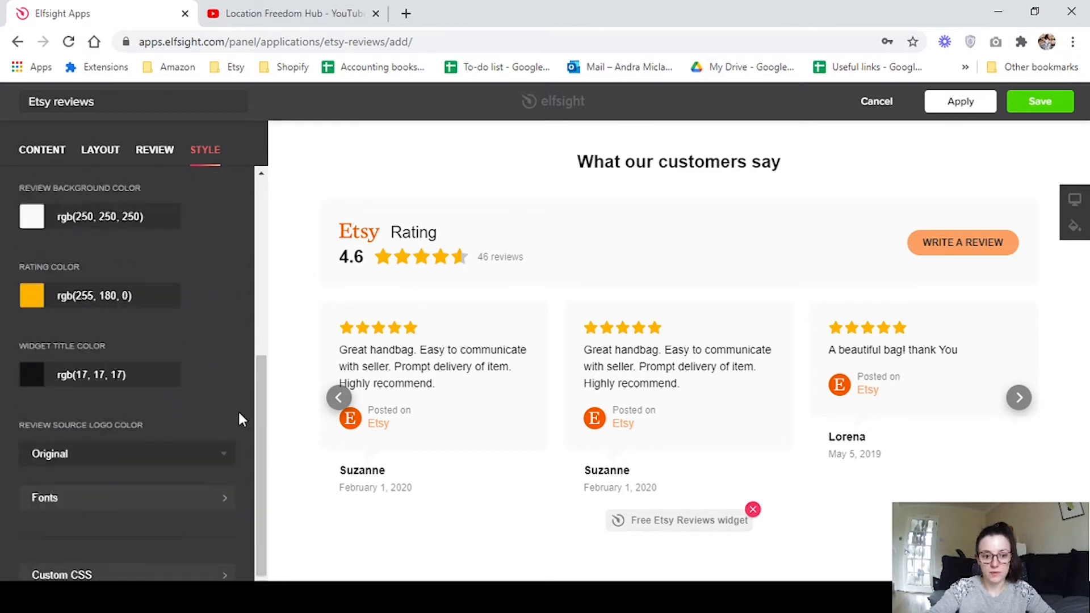
{"action": "scroll", "coordinate": [238, 418], "scroll_direction": "up", "scroll_amount": 6}
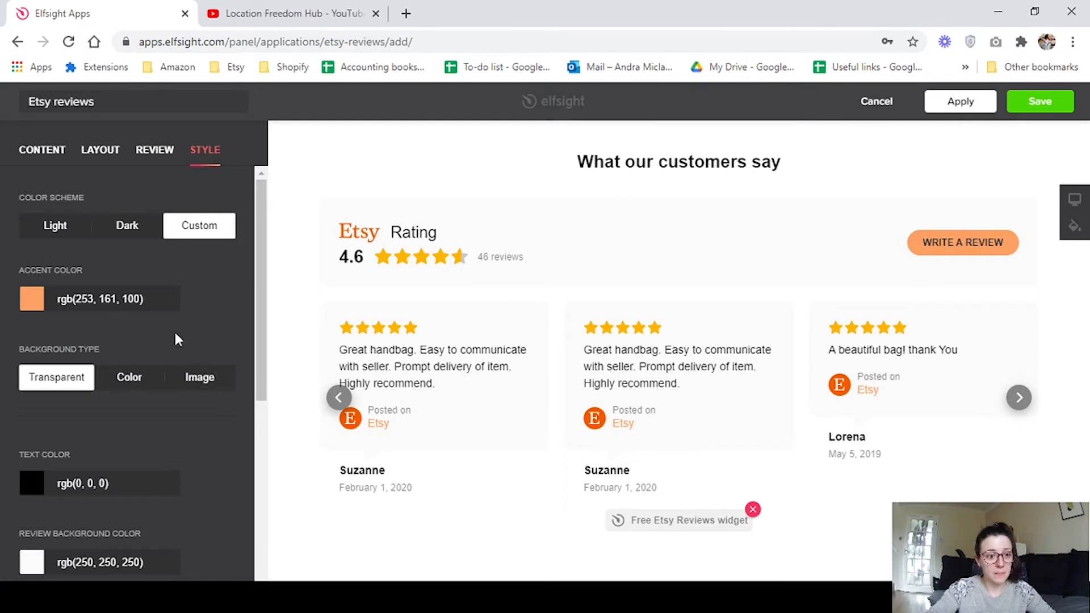
- Review the content filters and the available minimum rating choices for the displayed reviews
{"action": "left_click", "coordinate": [45, 150]}
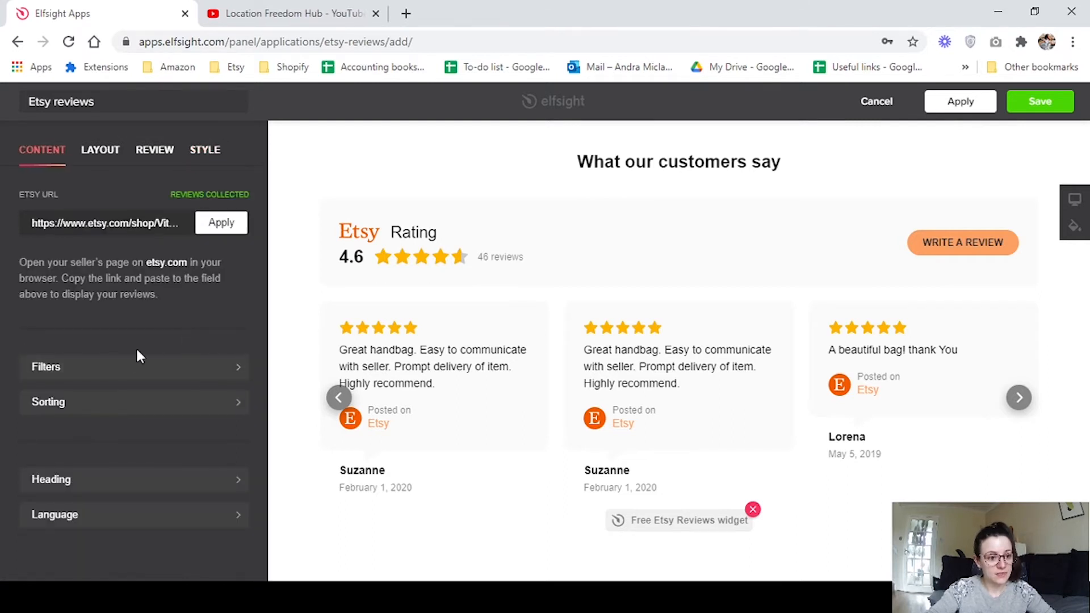
{"action": "left_click", "coordinate": [187, 375]}
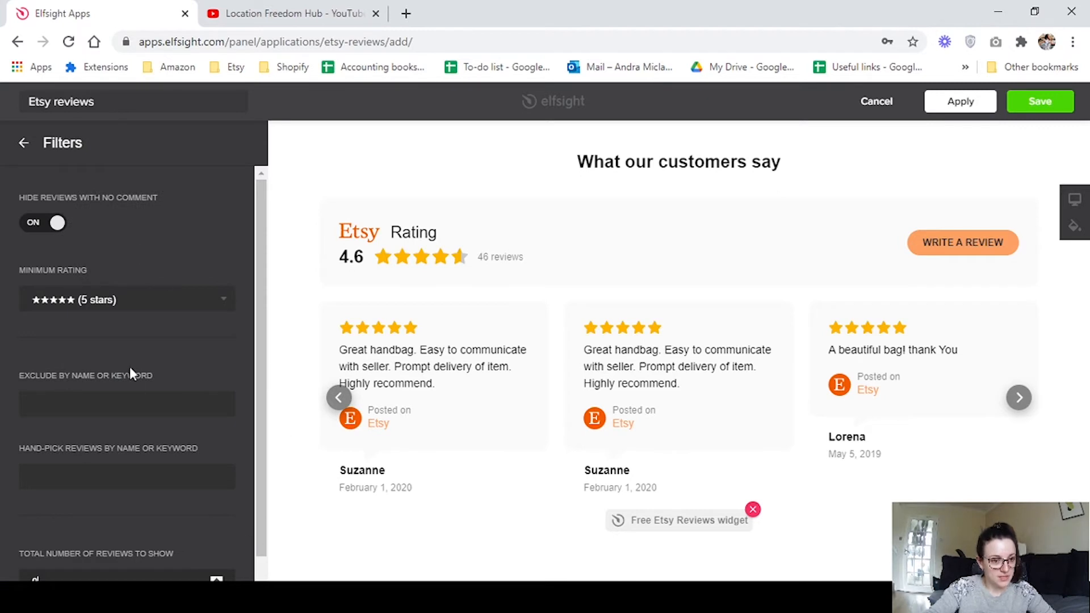
{"action": "left_click", "coordinate": [23, 143]}
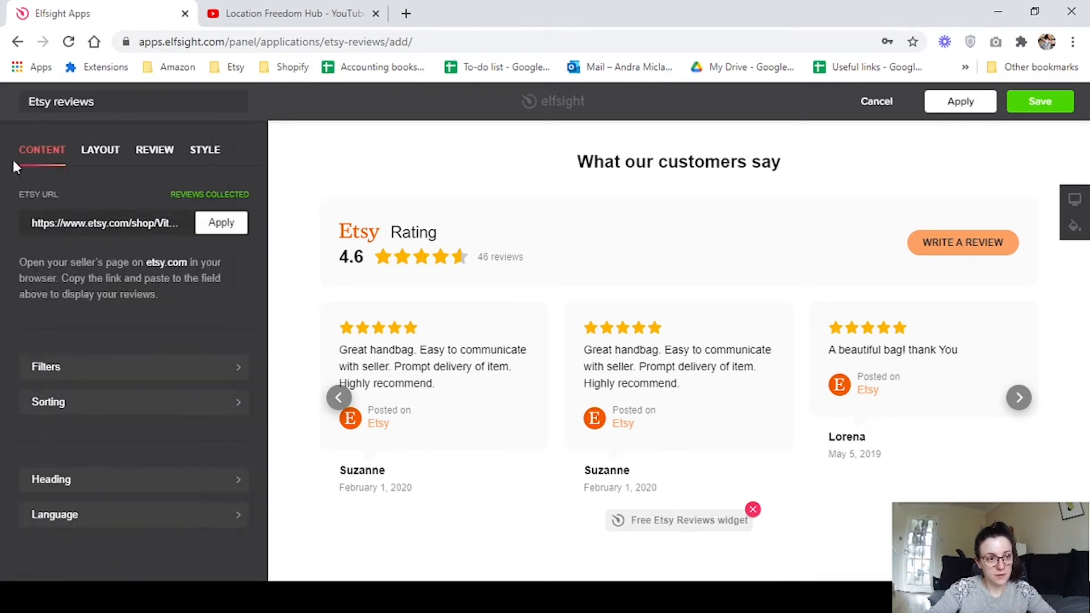
{"action": "left_click", "coordinate": [91, 374]}
{"action": "left_click", "coordinate": [153, 304]}
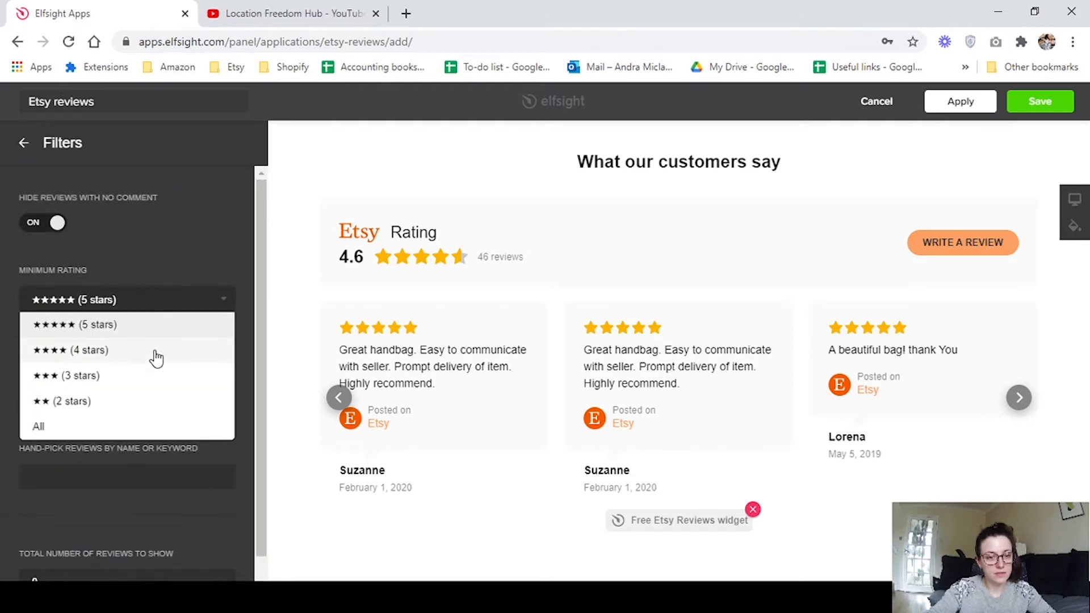
{"action": "scroll", "coordinate": [153, 358], "scroll_direction": "down", "scroll_amount": 1}
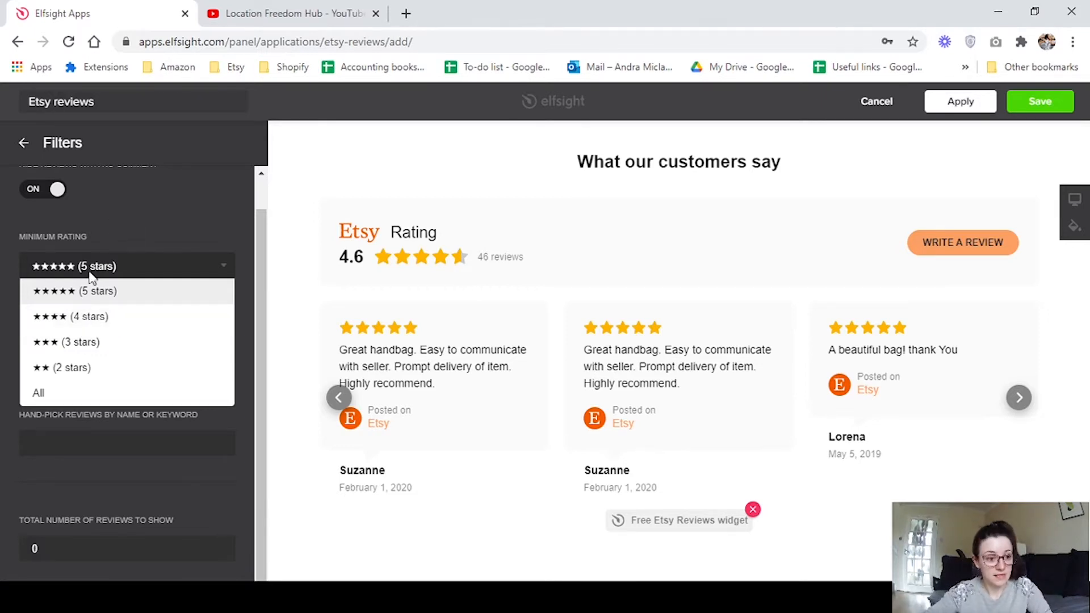
{"action": "left_click", "coordinate": [141, 212]}
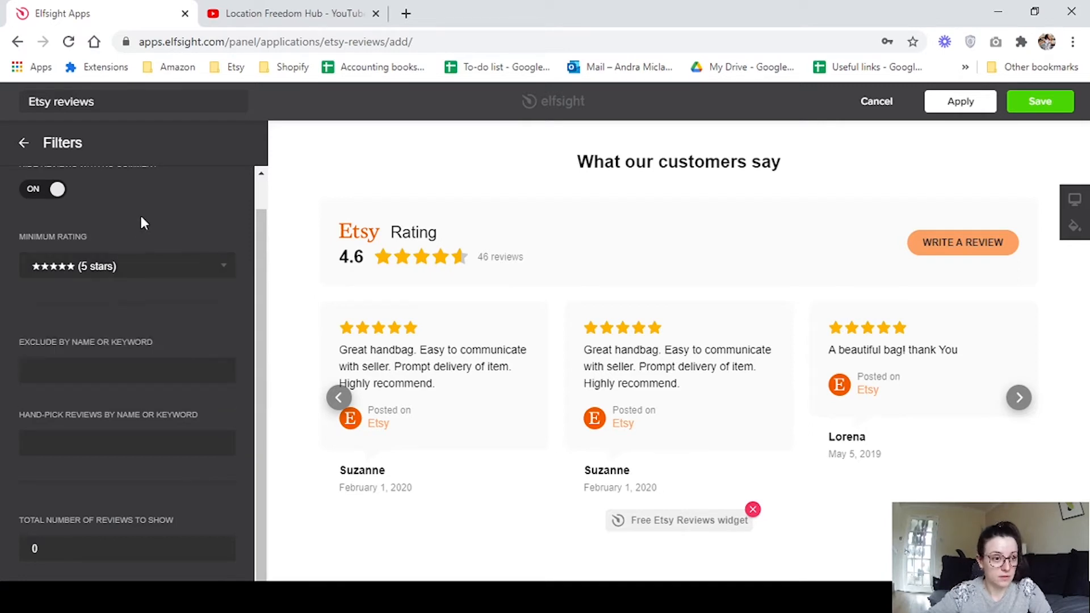
{"action": "scroll", "coordinate": [183, 308], "scroll_direction": "up", "scroll_amount": 1}
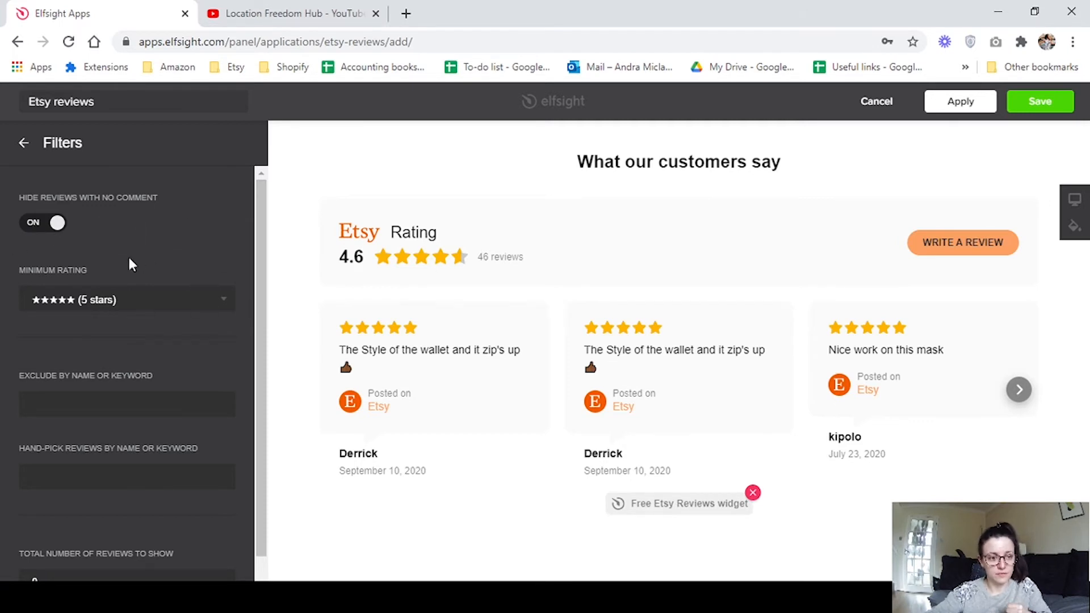
- Add "etsy" and "poor quality" as keywords that exclude reviews from the widget
{"action": "scroll", "coordinate": [112, 313], "scroll_direction": "down", "scroll_amount": 1}
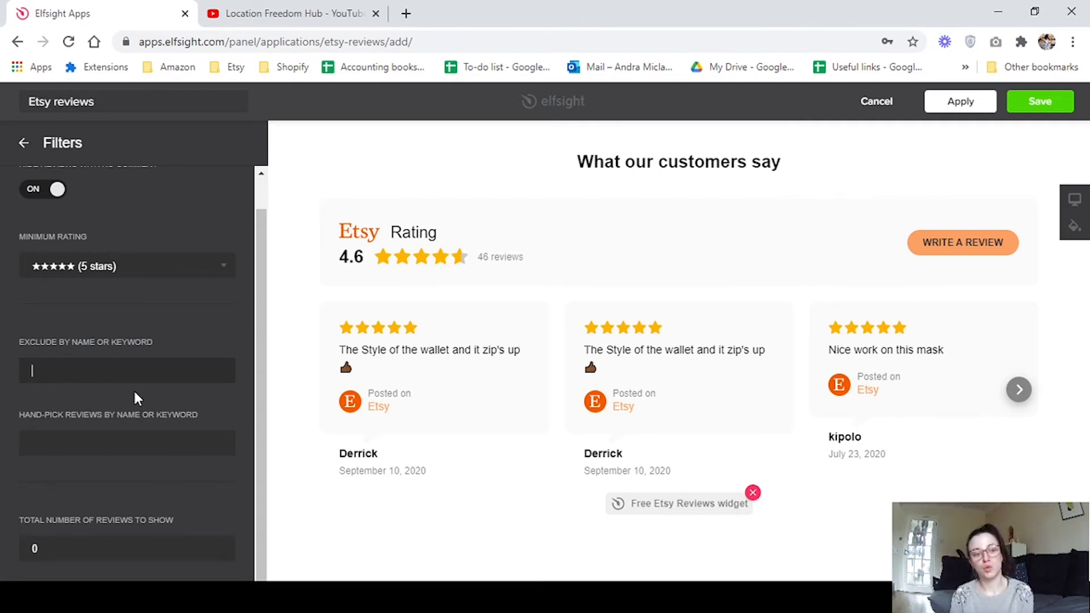
{"action": "type", "text": "etsy"}
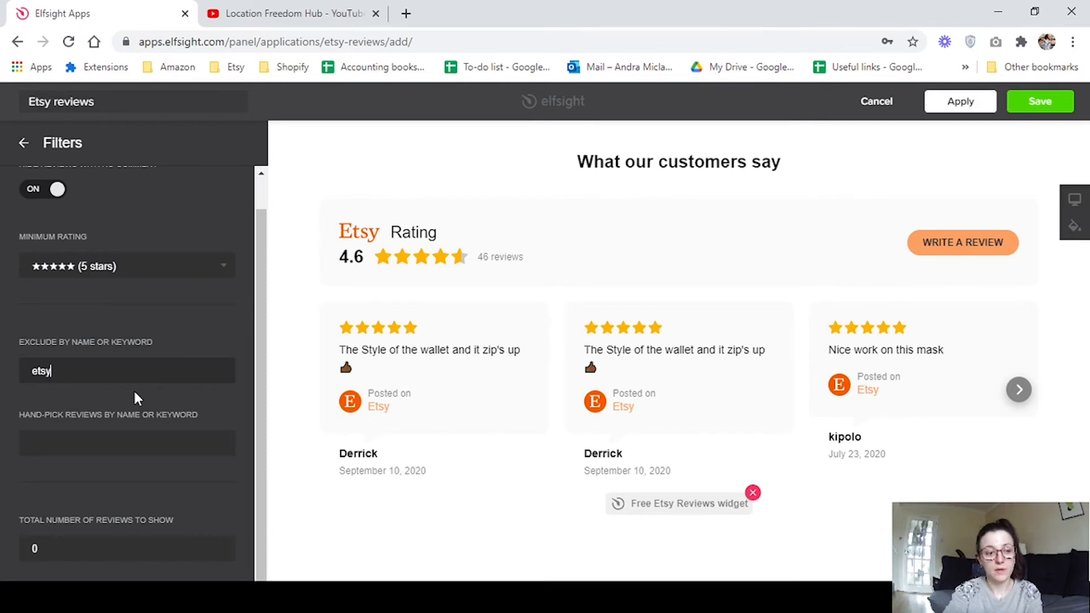
{"action": "key", "text": "Return"}
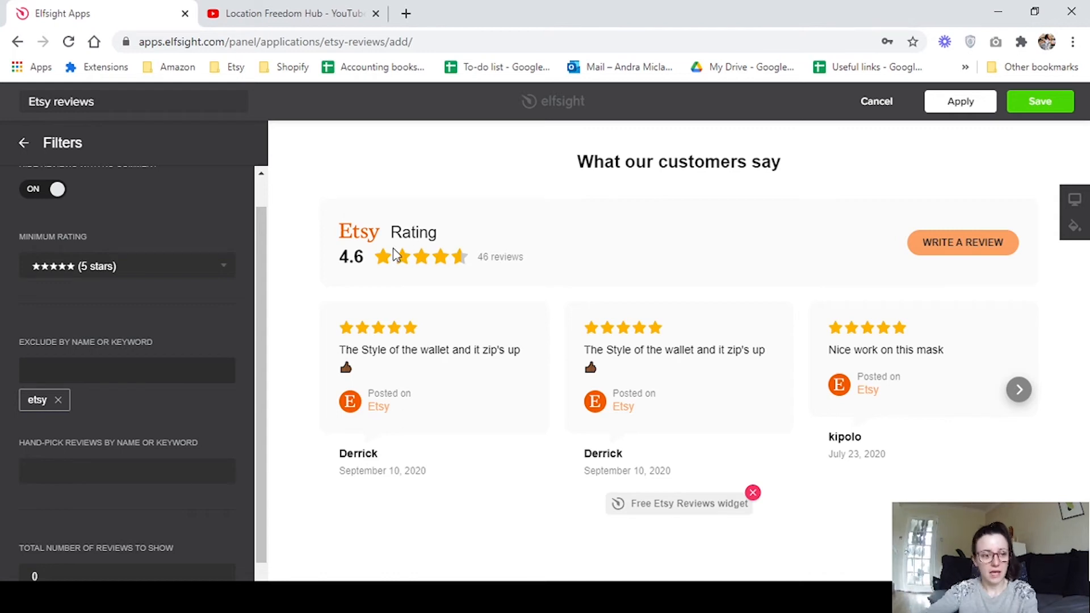
- Try hand-picking the displayed reviews by a reviewer's first name, and remove that filter entry
{"action": "left_click", "coordinate": [80, 434]}
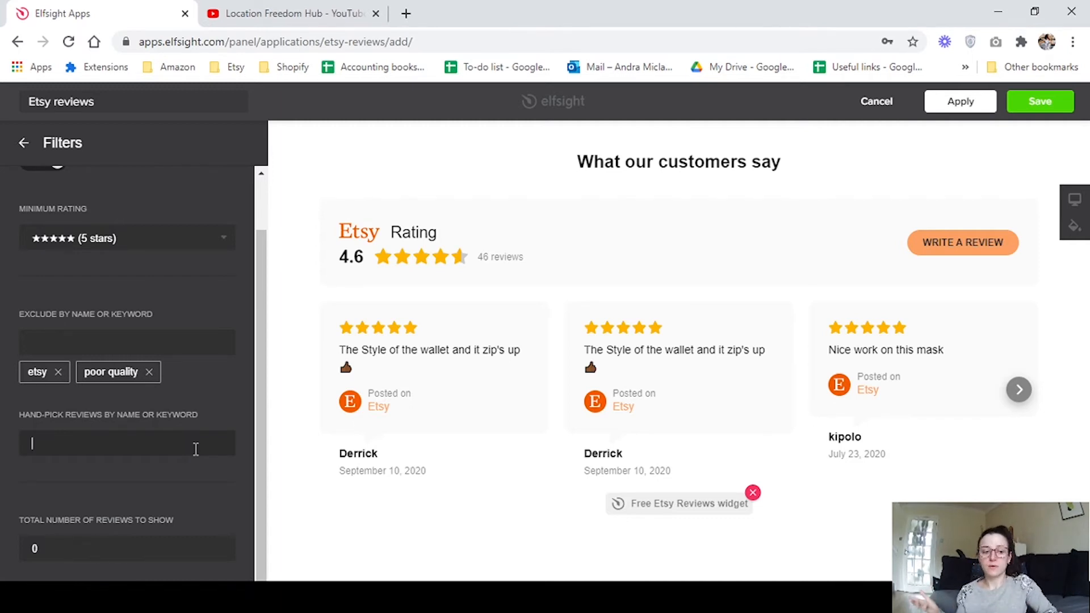
{"action": "type", "text": "derrick"}
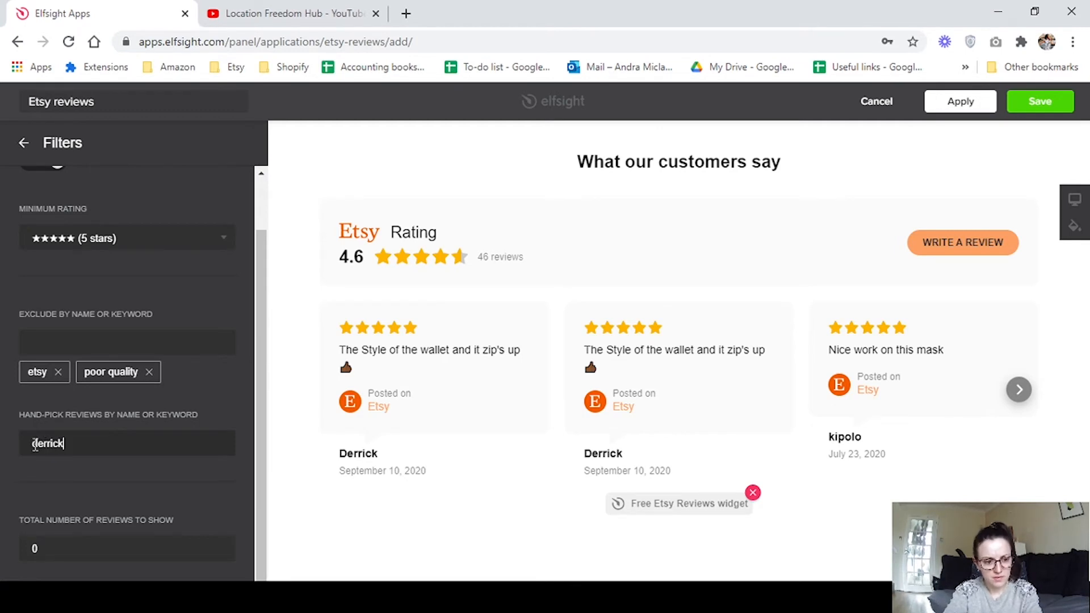
{"action": "key", "text": "Return"}
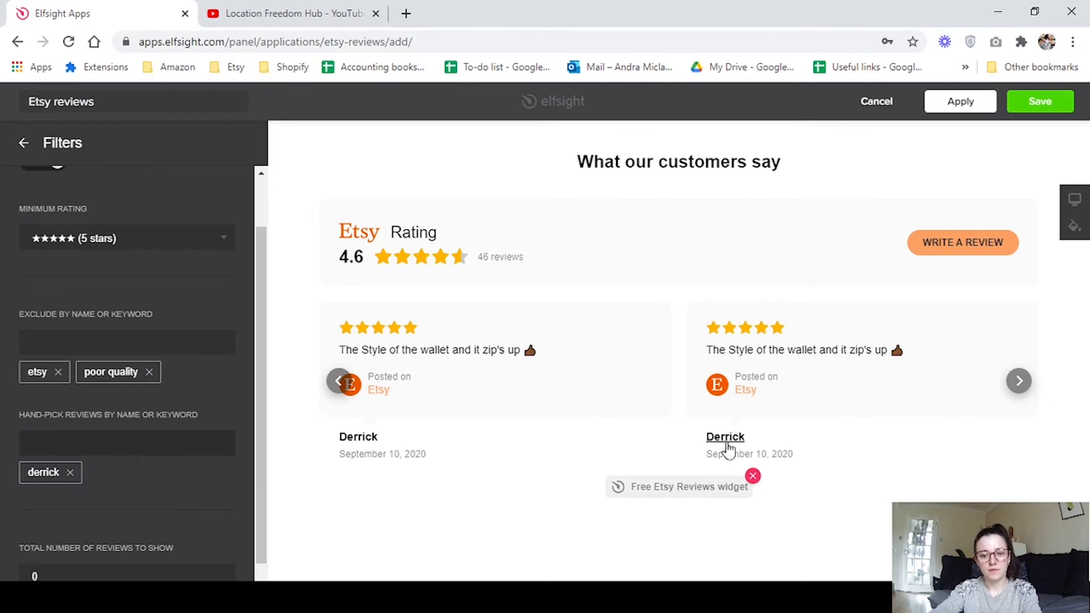
{"action": "left_click", "coordinate": [78, 475]}
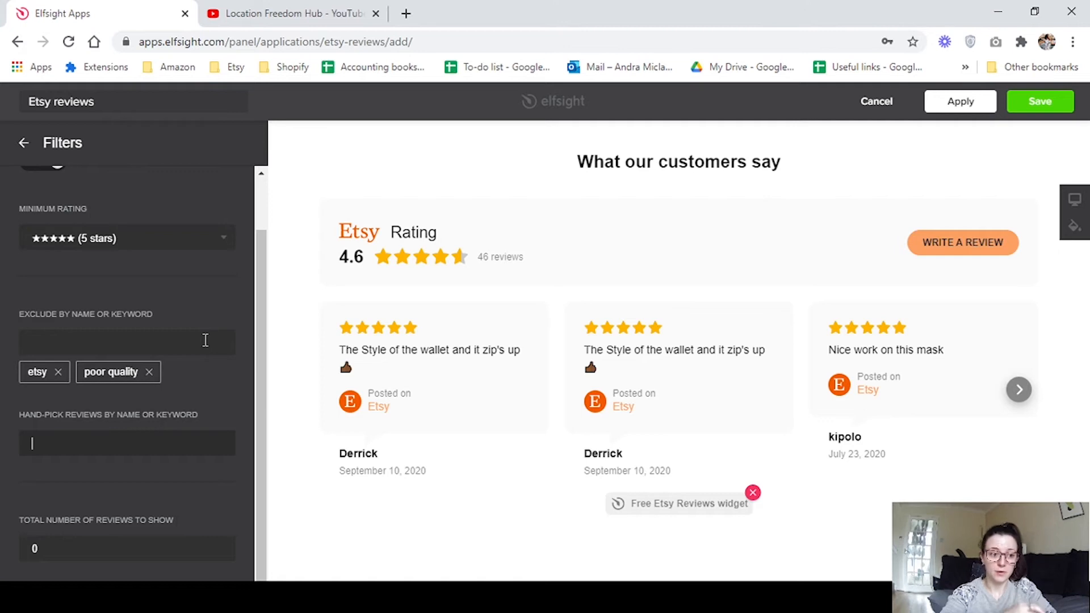
- Review the minimum rating, keyword and total number of reviews settings in the review filters
{"action": "scroll", "coordinate": [204, 337], "scroll_direction": "up", "scroll_amount": 1}
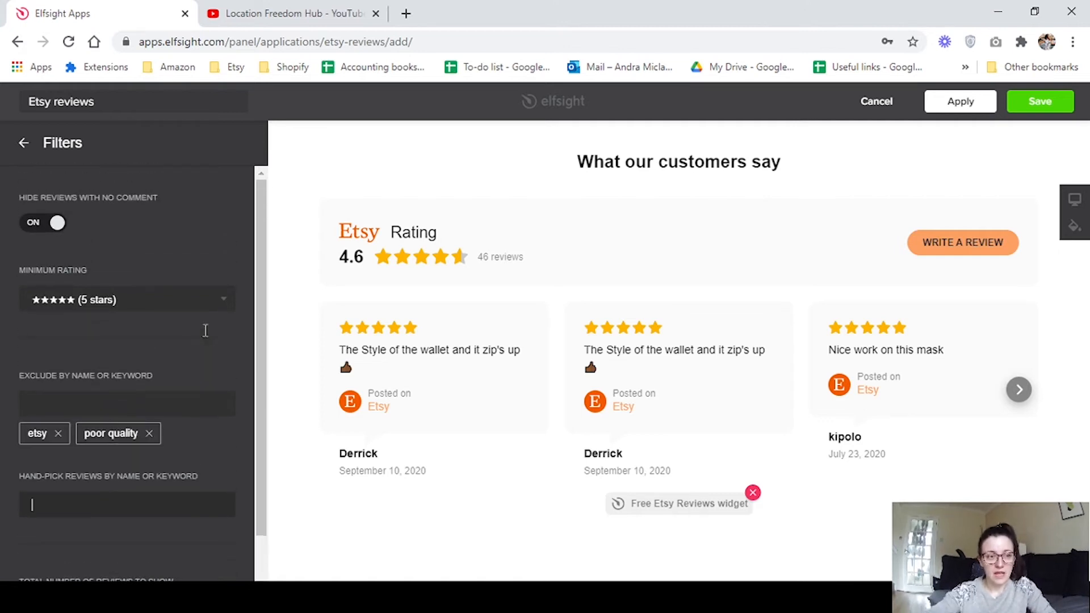
{"action": "scroll", "coordinate": [204, 310], "scroll_direction": "down", "scroll_amount": 1}
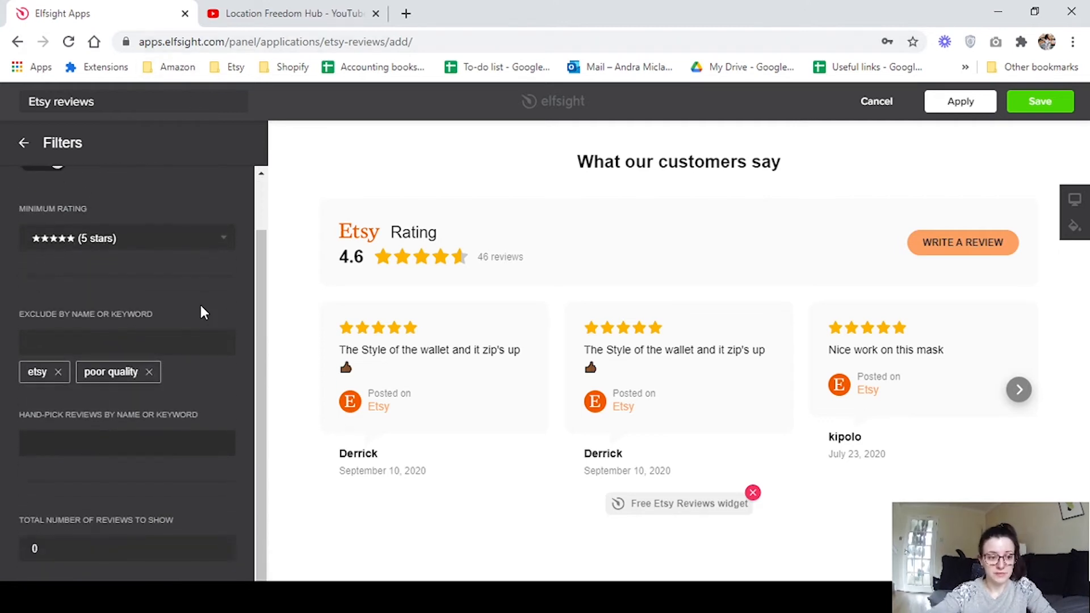
{"action": "scroll", "coordinate": [203, 311], "scroll_direction": "up", "scroll_amount": 1}
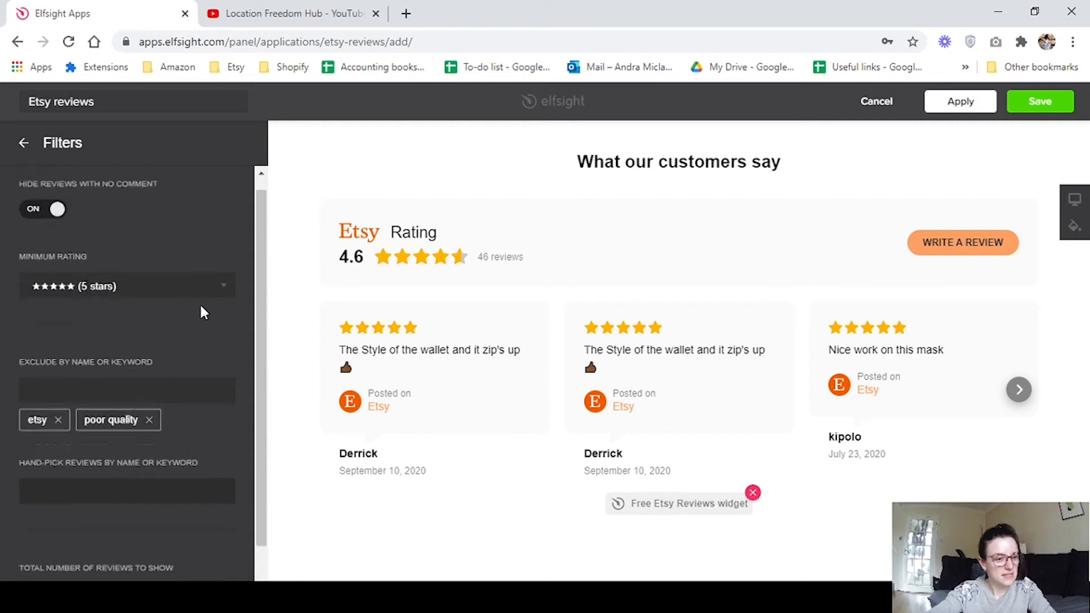
{"action": "scroll", "coordinate": [203, 311], "scroll_direction": "down", "scroll_amount": 1}
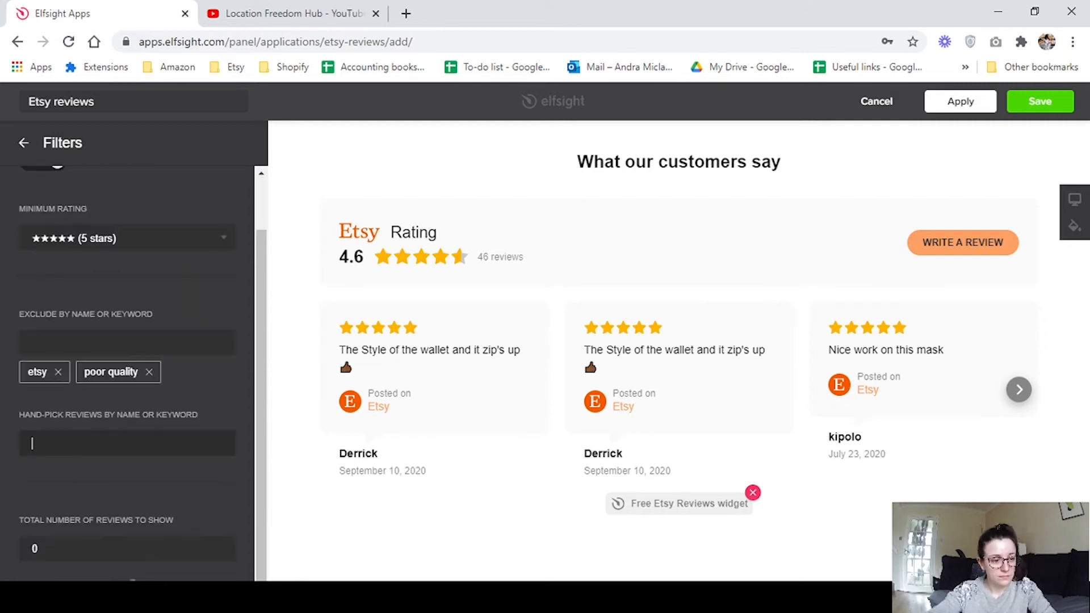
{"action": "left_click", "coordinate": [110, 545]}
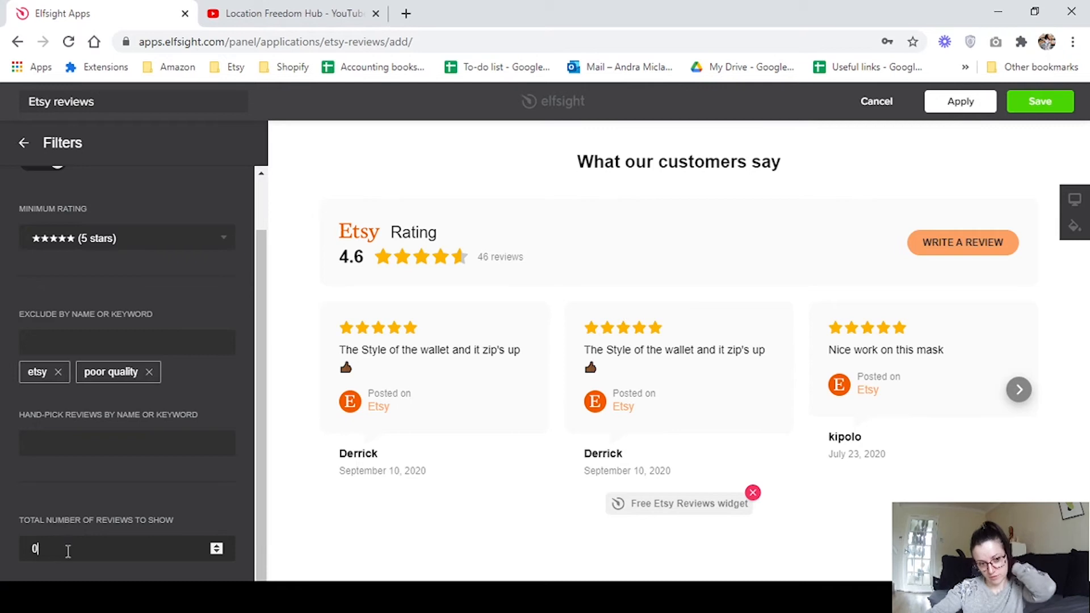
{"action": "left_click_drag", "start_coordinate": [49, 546], "coordinate": [5, 549]}
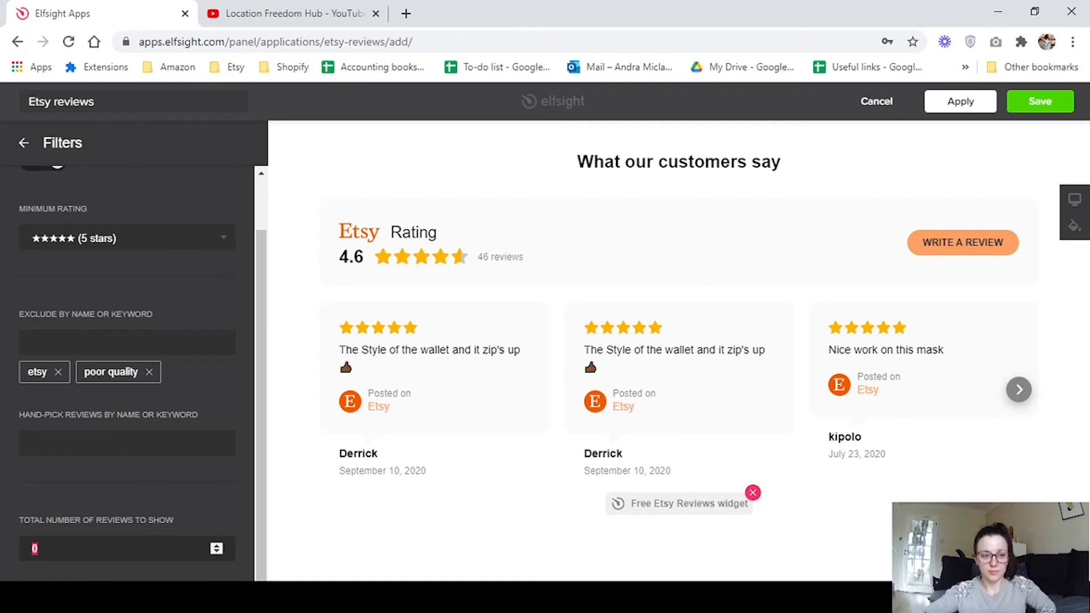
{"action": "left_click", "coordinate": [21, 143]}
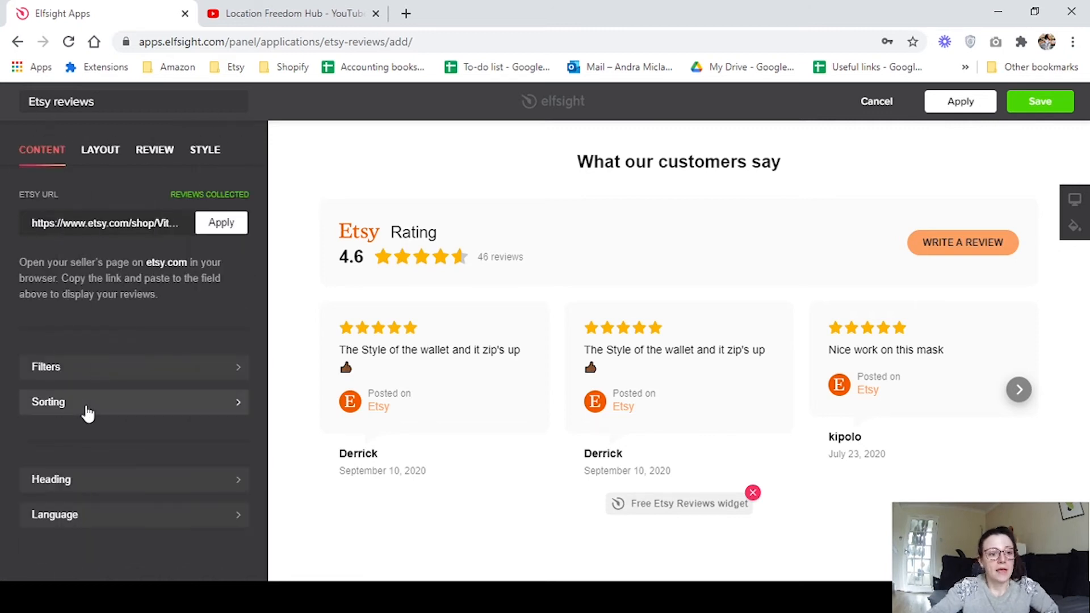
- Try the layout's header display on and off, keep it on, and remove the Title from the header elements
{"action": "left_click", "coordinate": [94, 155]}
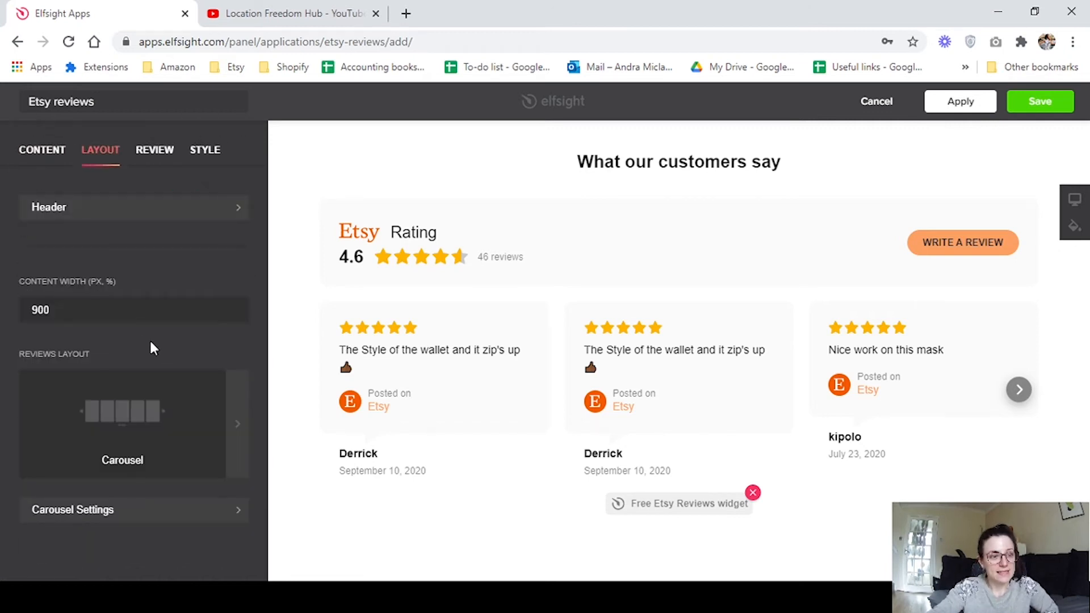
{"action": "left_click", "coordinate": [109, 213]}
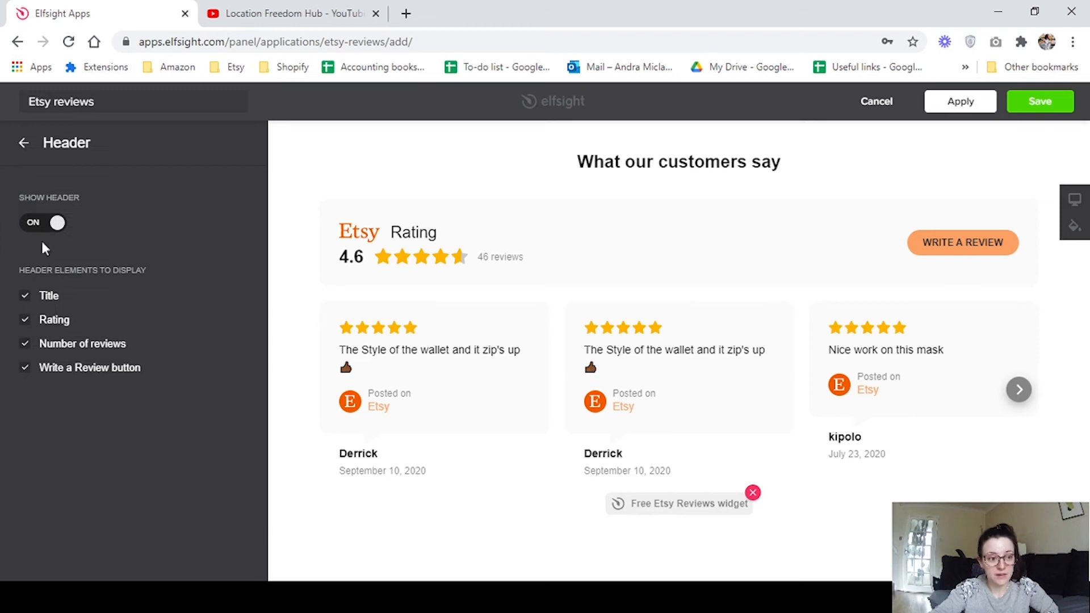
{"action": "left_click", "coordinate": [35, 223]}
{"action": "left_click", "coordinate": [41, 223]}
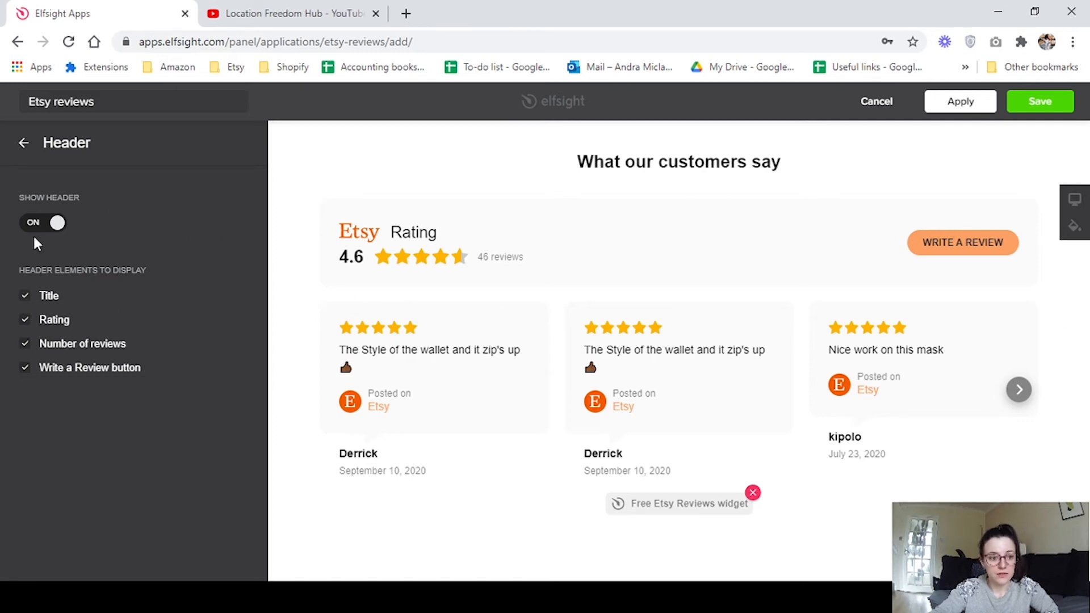
{"action": "left_click", "coordinate": [25, 301]}
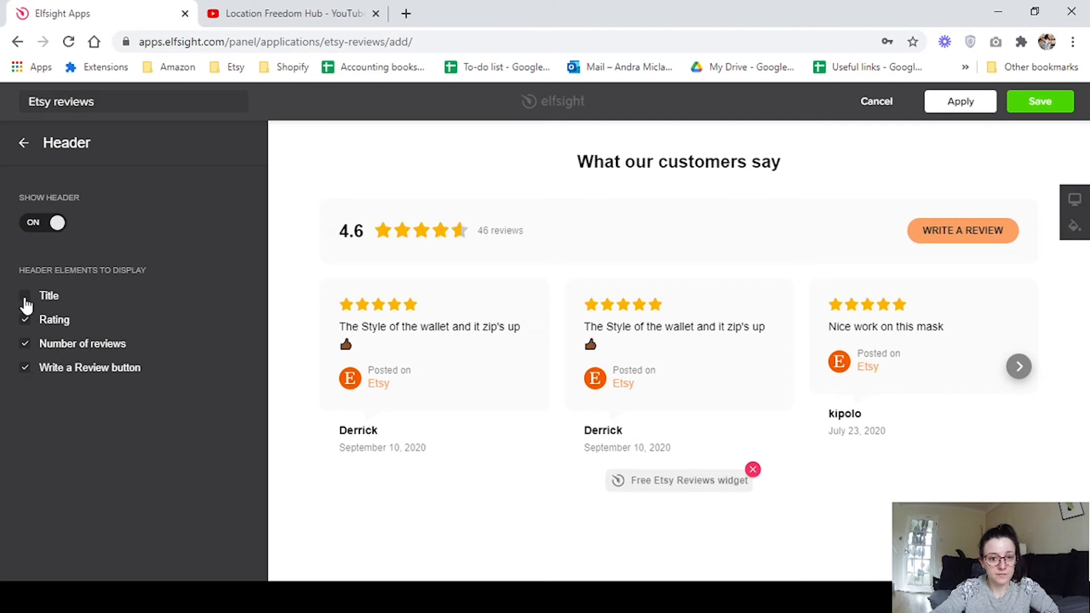
{"action": "left_click", "coordinate": [25, 300]}
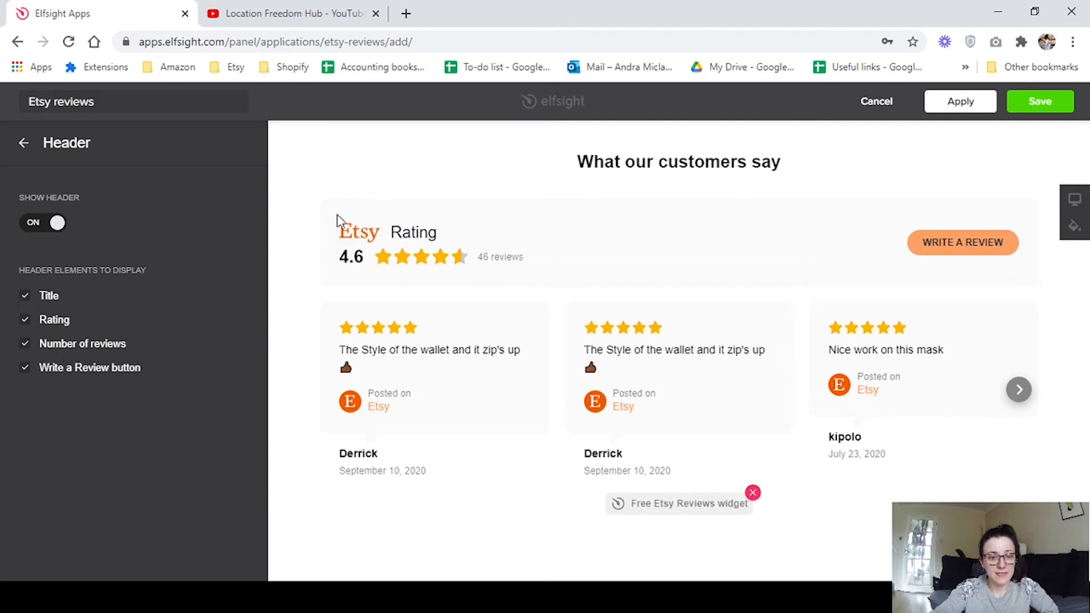
{"action": "left_click", "coordinate": [25, 296]}
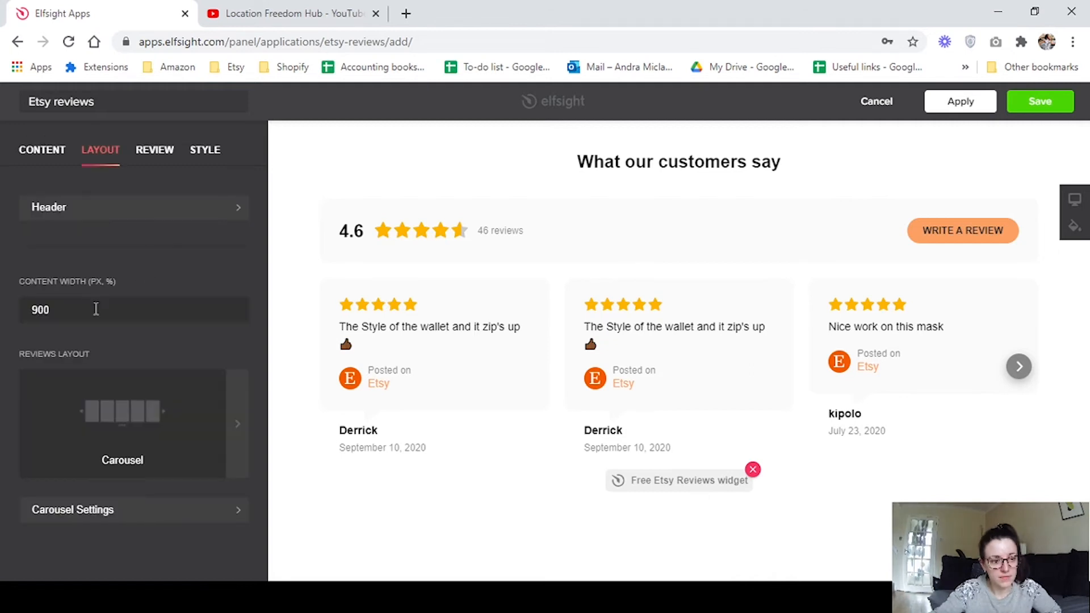
- Examine the content width setting and the available reviews layouts, including Grid, Carousel, Floating Badge and Embeddable Badge
{"action": "left_click_drag", "start_coordinate": [98, 310], "coordinate": [2, 330]}
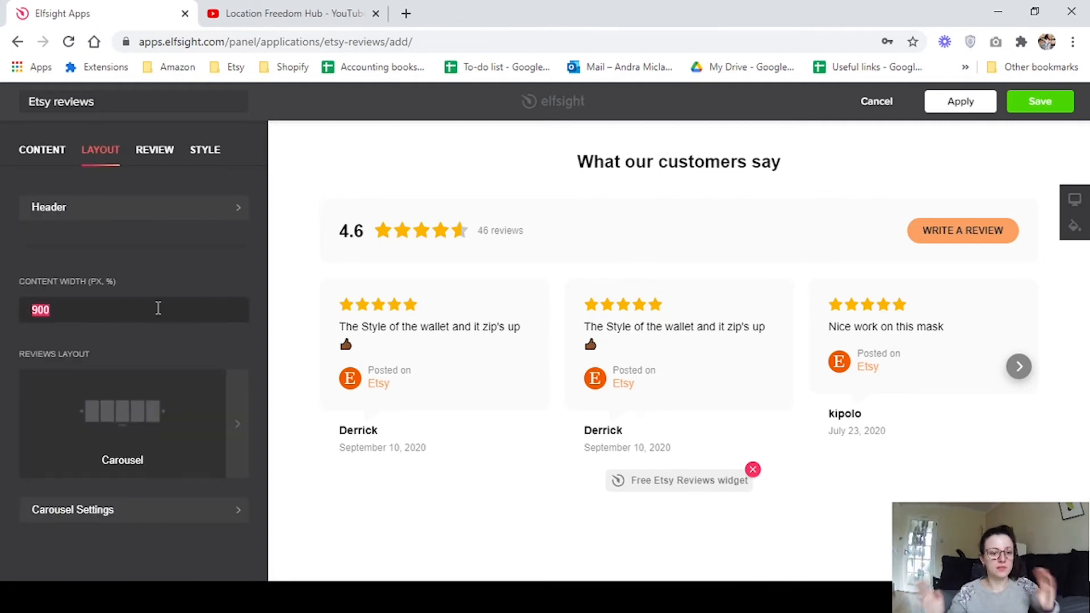
{"action": "left_click", "coordinate": [233, 467]}
{"action": "scroll", "coordinate": [189, 445], "scroll_direction": "down", "scroll_amount": 5}
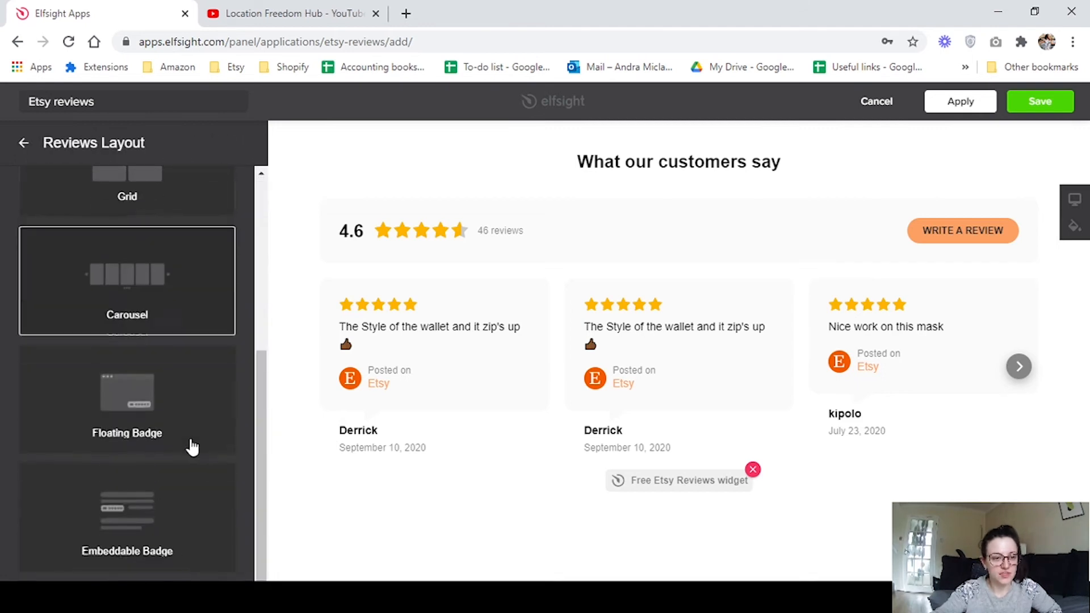
{"action": "scroll", "coordinate": [150, 480], "scroll_direction": "up", "scroll_amount": 6}
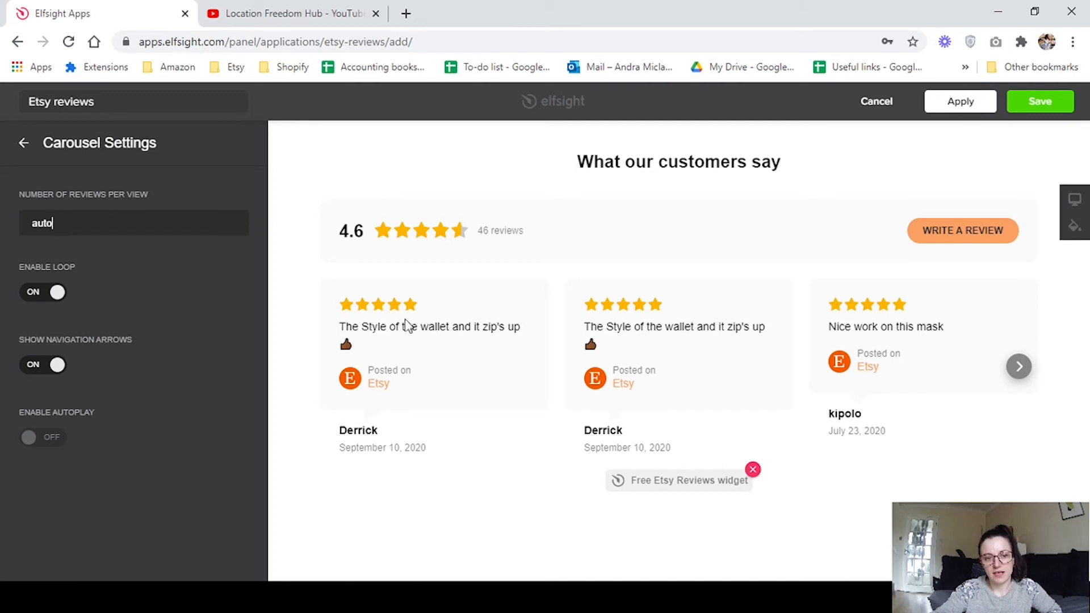
- Preview the carousel's reviews with its navigation arrows hidden, and show the arrows again
{"action": "left_click", "coordinate": [1021, 364]}
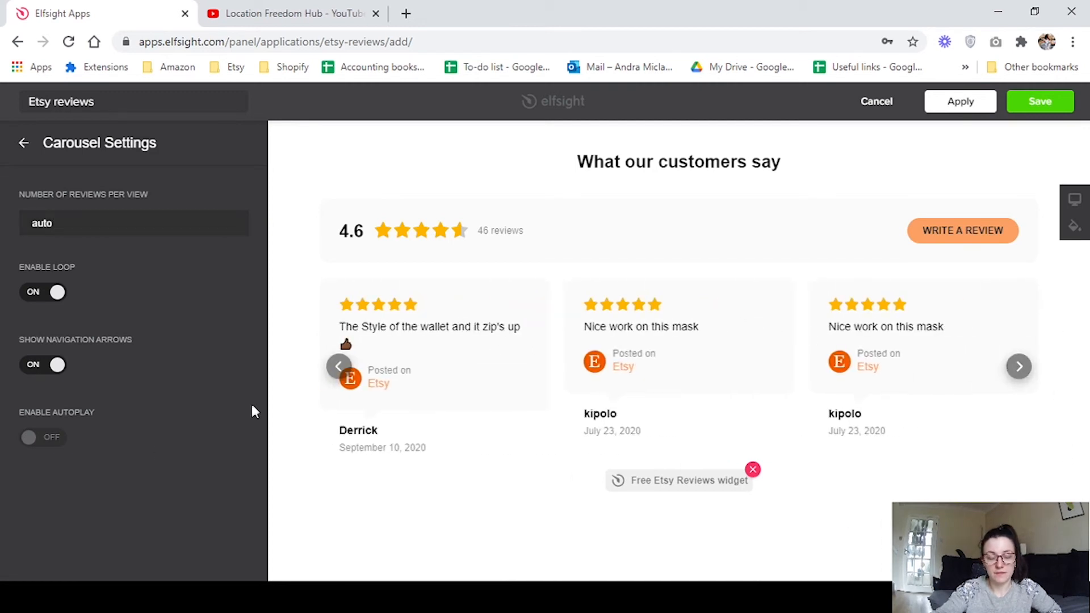
{"action": "left_click", "coordinate": [48, 377]}
{"action": "left_click", "coordinate": [48, 378]}
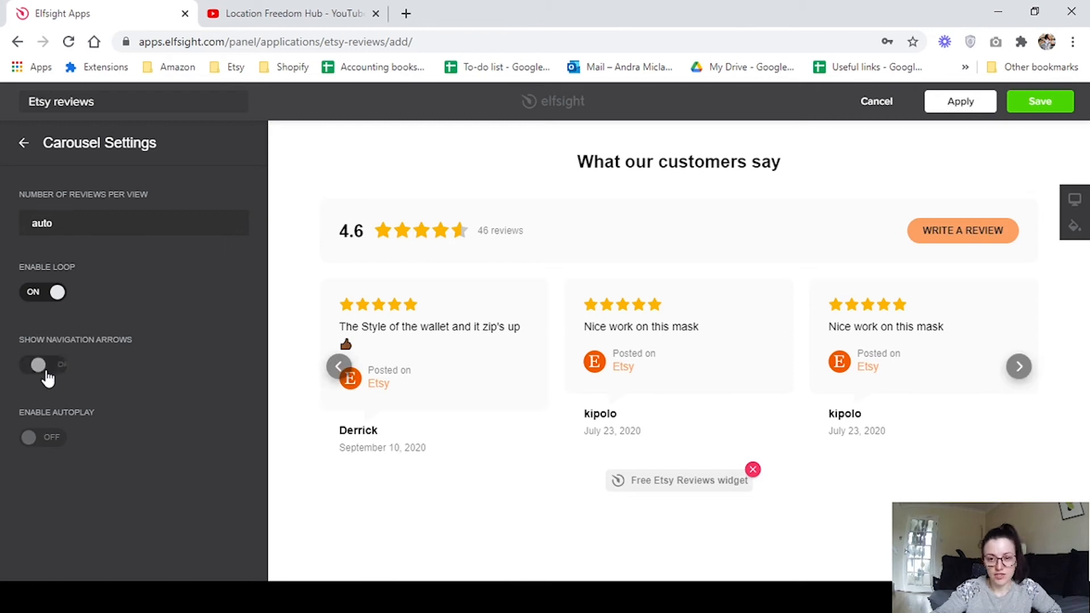
{"action": "left_click", "coordinate": [48, 377]}
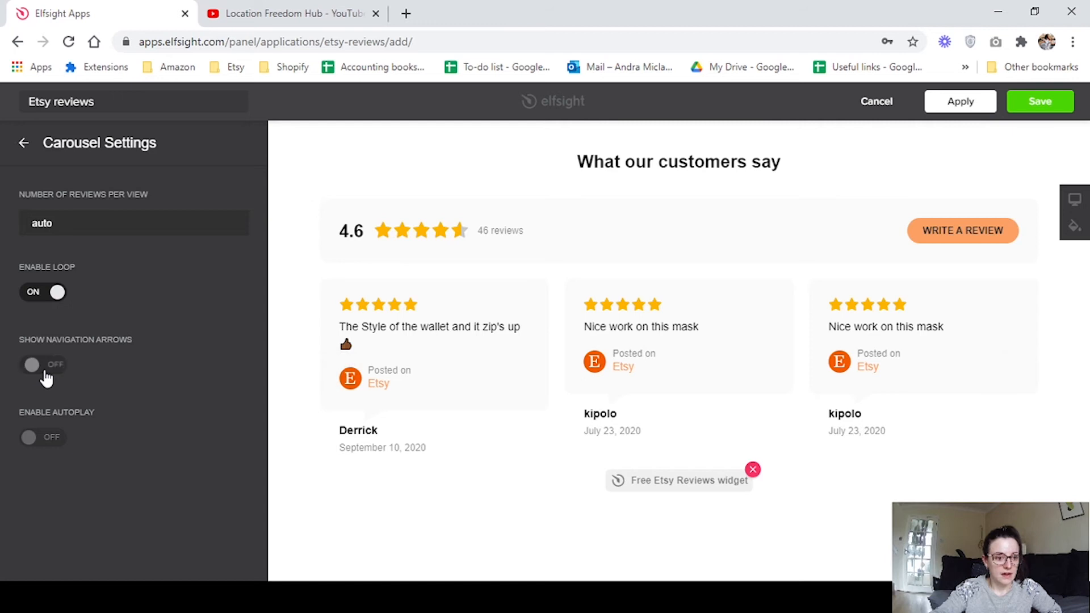
- Try autoplay on the carousel while advancing through the reviews, and turn autoplay off
{"action": "left_click", "coordinate": [55, 437]}
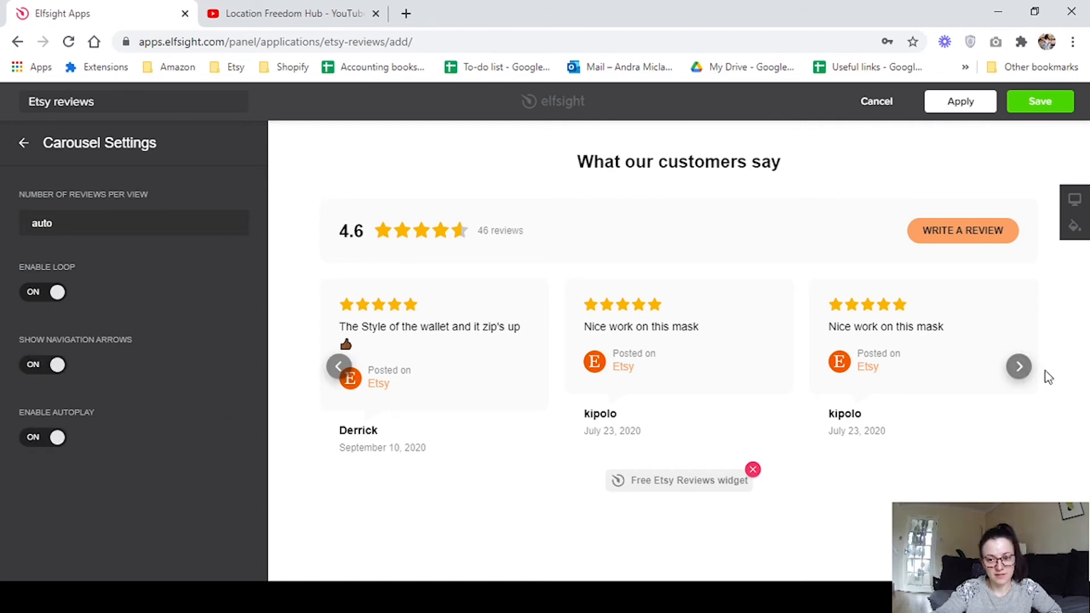
{"action": "left_click", "coordinate": [1019, 366]}
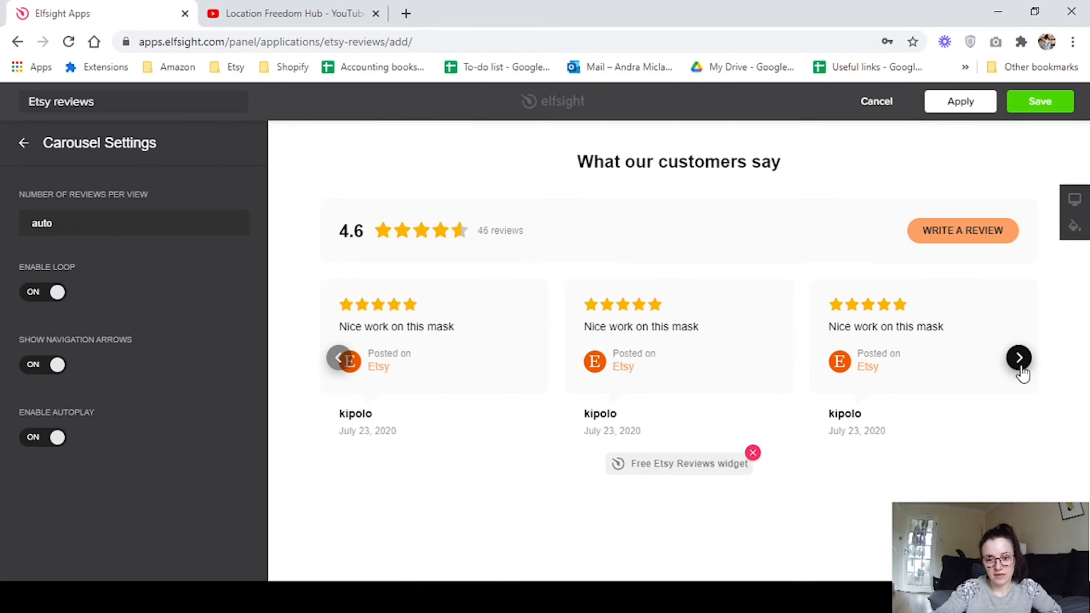
{"action": "left_click", "coordinate": [1020, 367]}
{"action": "left_click", "coordinate": [1025, 396]}
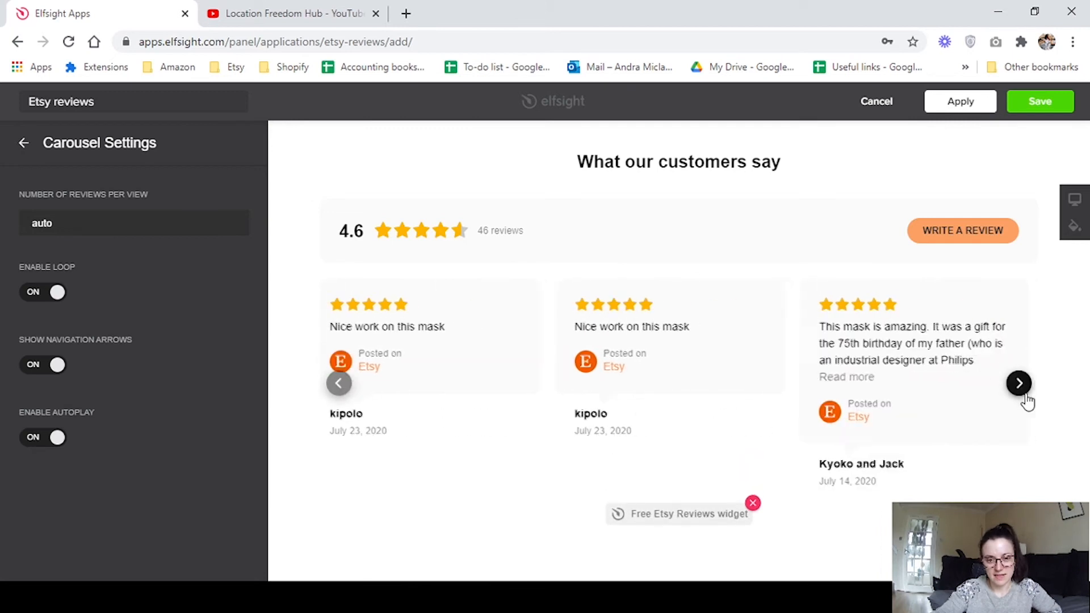
{"action": "left_click", "coordinate": [1020, 384]}
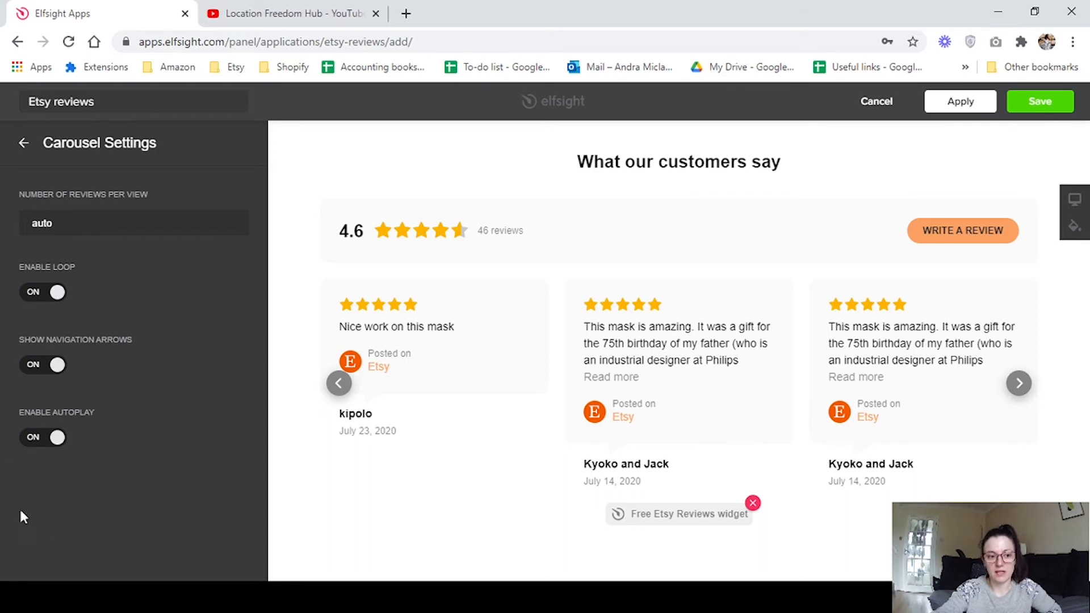
{"action": "left_click", "coordinate": [37, 442]}
{"action": "left_click", "coordinate": [24, 143]}
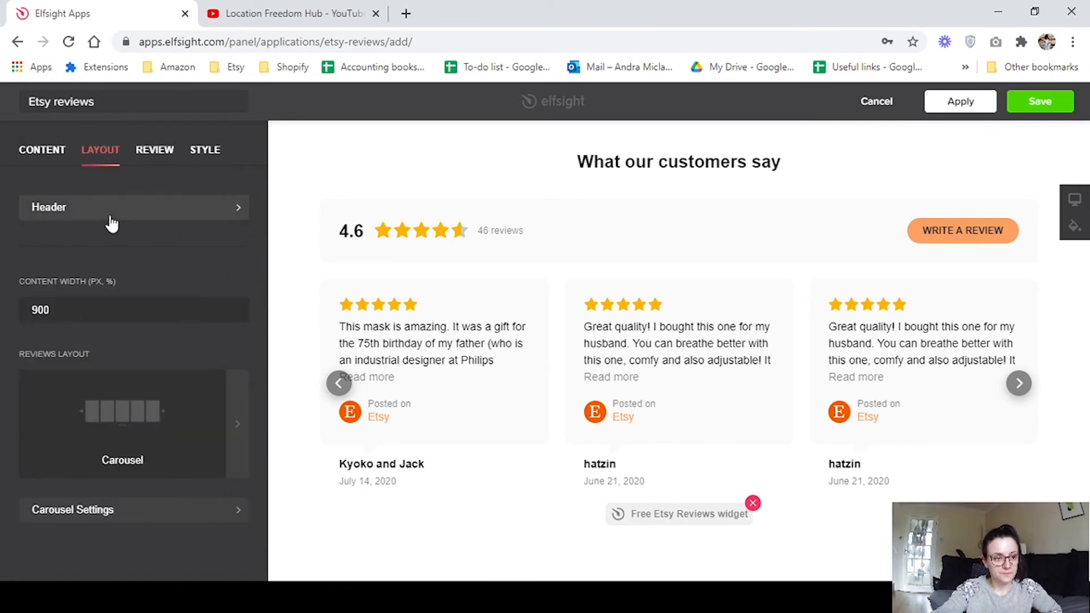
- Preview the Spotlight review card layout and set the card layout to Classic
{"action": "left_click", "coordinate": [154, 150]}
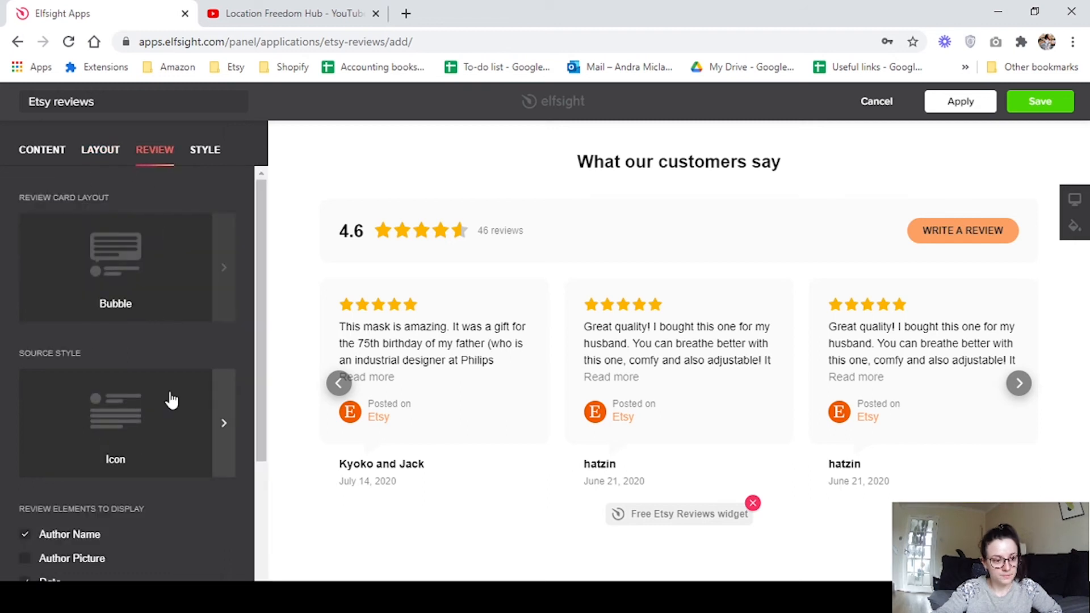
{"action": "left_click", "coordinate": [224, 266]}
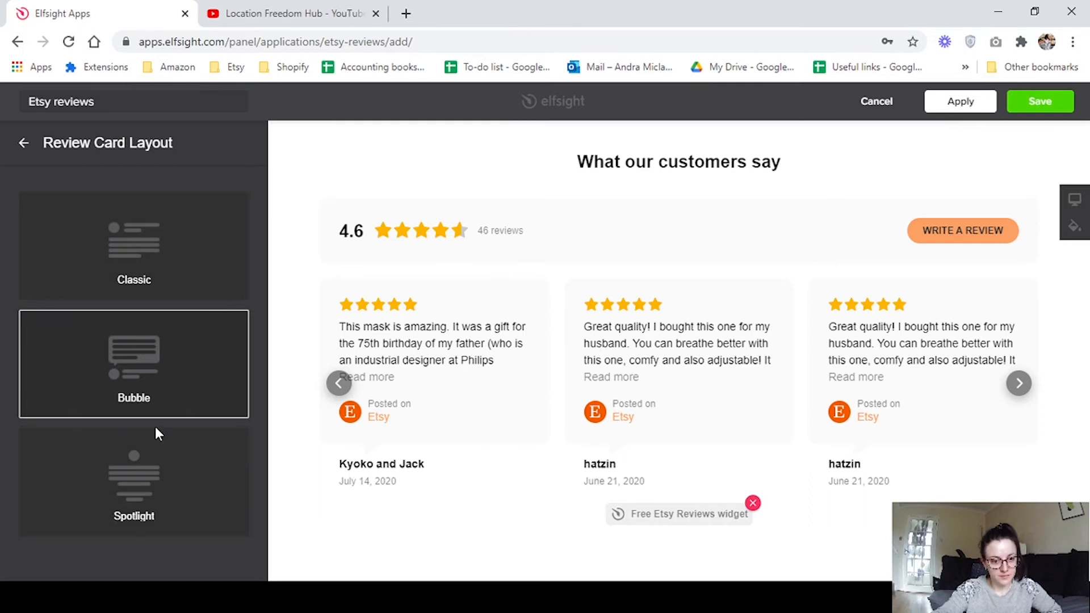
{"action": "left_click", "coordinate": [163, 482]}
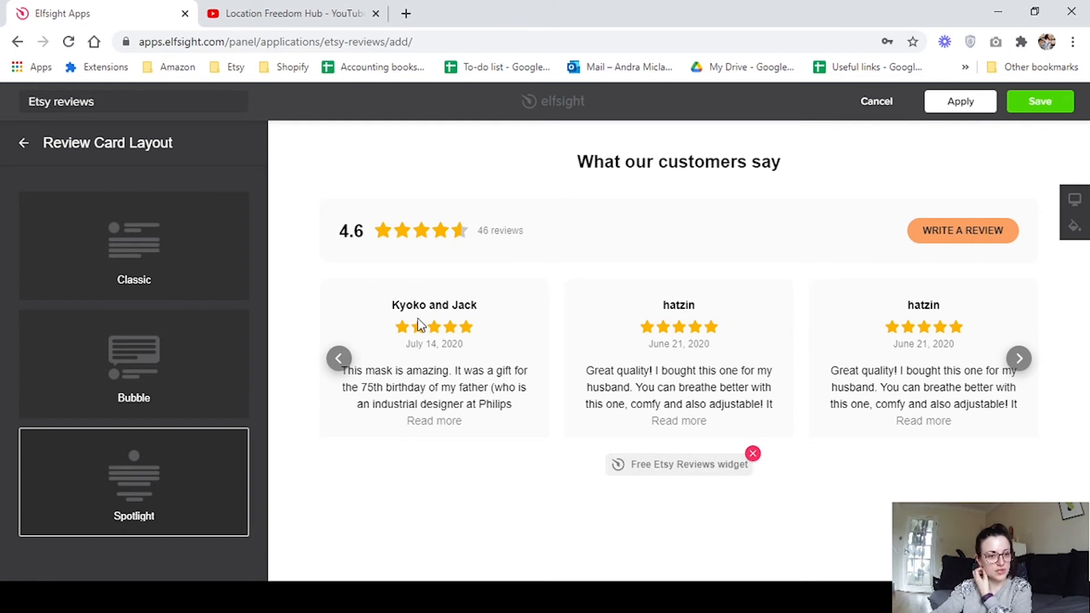
{"action": "left_click", "coordinate": [181, 250]}
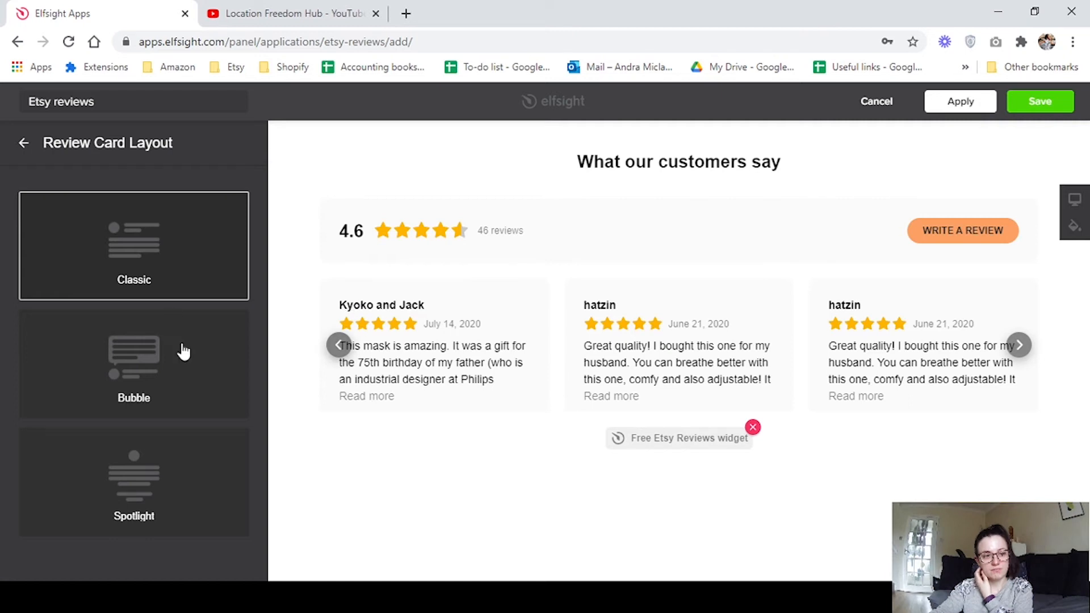
{"action": "left_click", "coordinate": [23, 143]}
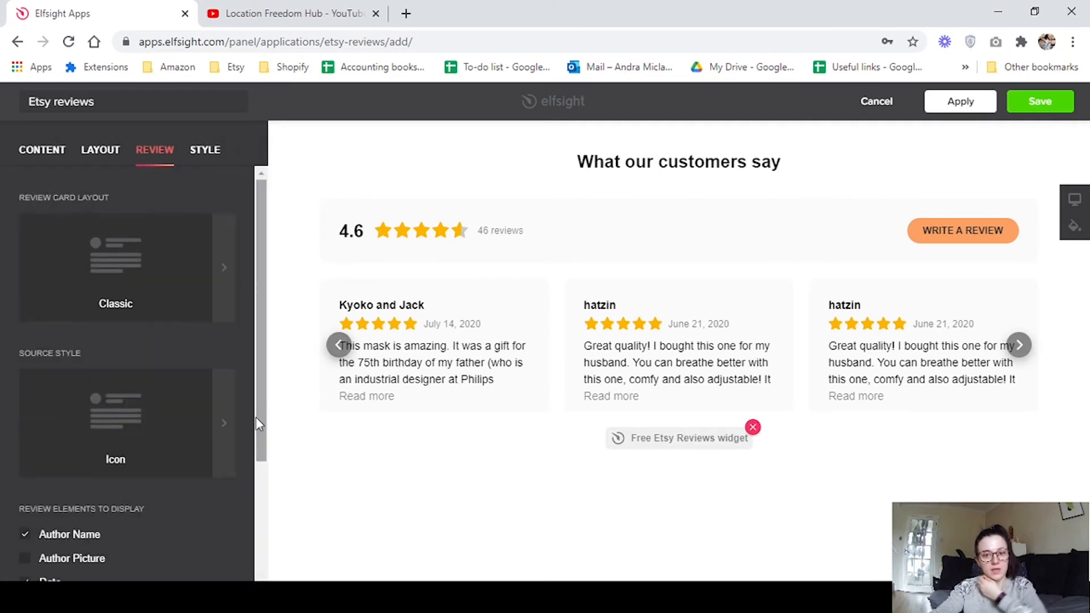
- Set the review source style to Logo and display the review text in Full
{"action": "left_click", "coordinate": [226, 425]}
{"action": "left_click", "coordinate": [97, 337]}
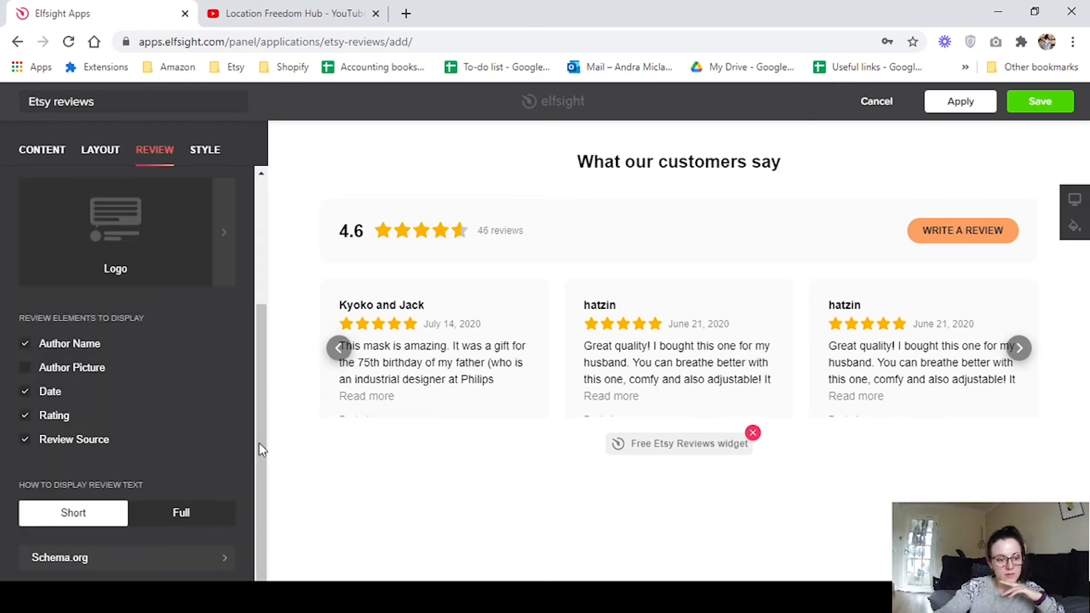
{"action": "left_click", "coordinate": [177, 514]}
{"action": "scroll", "coordinate": [691, 425], "scroll_direction": "down", "scroll_amount": 3}
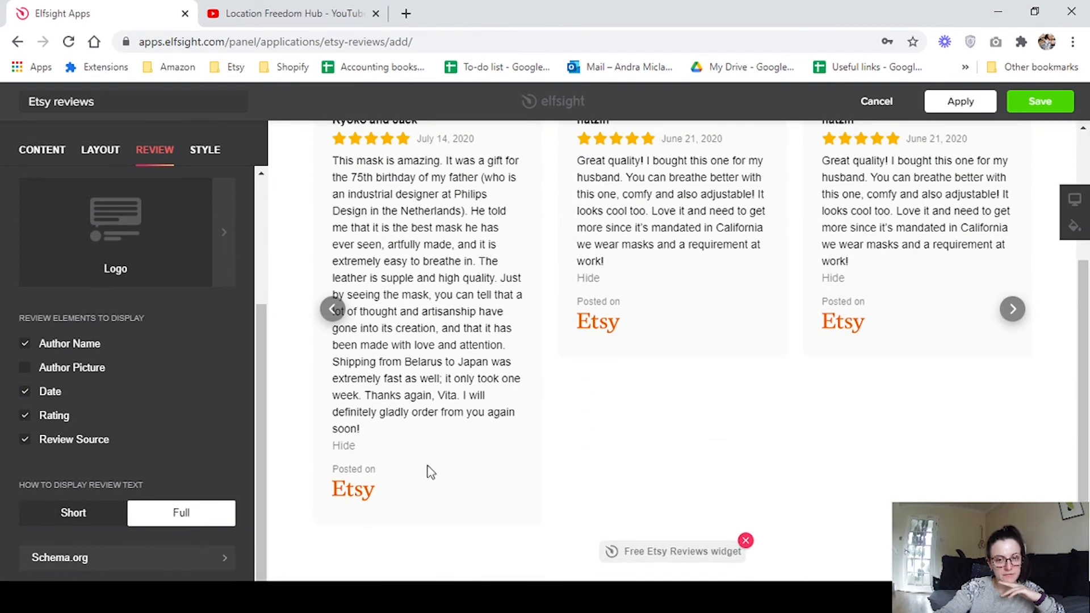
- Set the review text display to Short and turn off the widget's Schema.org markup
{"action": "left_click", "coordinate": [67, 512]}
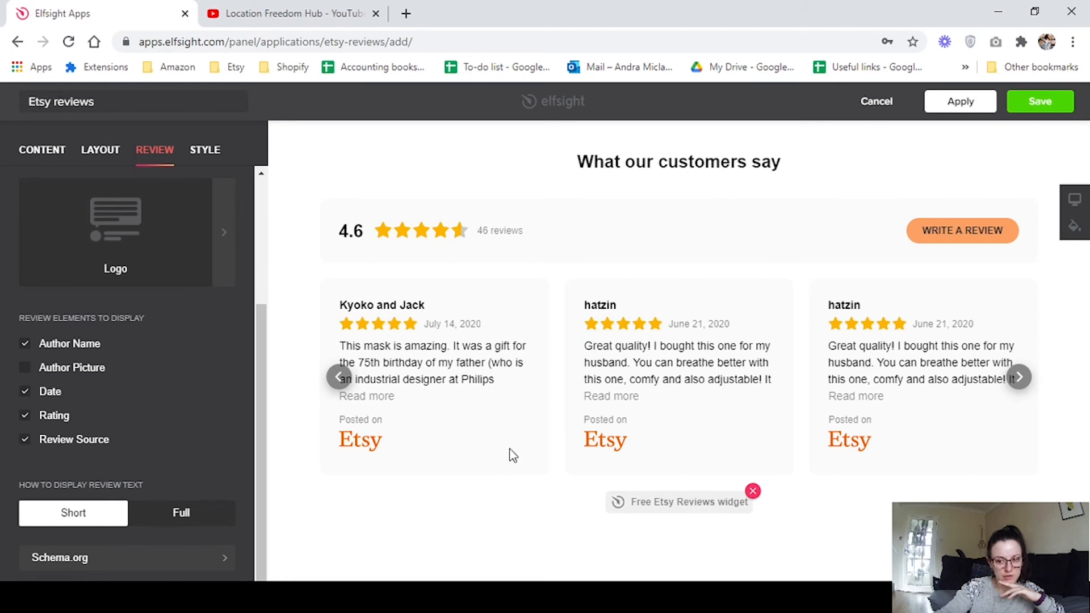
{"action": "left_click", "coordinate": [176, 570]}
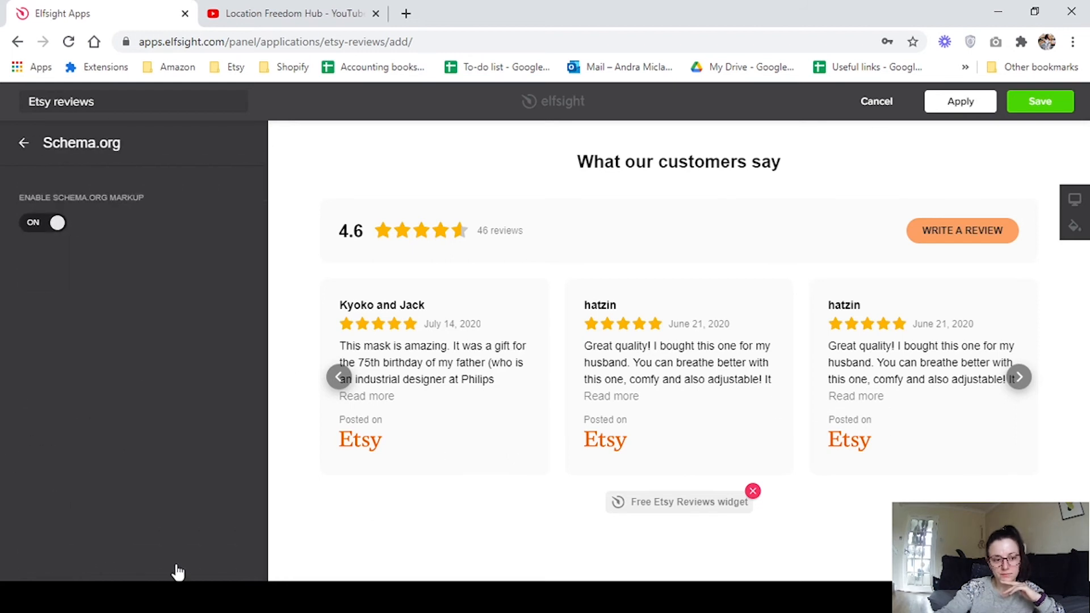
{"action": "left_click", "coordinate": [38, 232]}
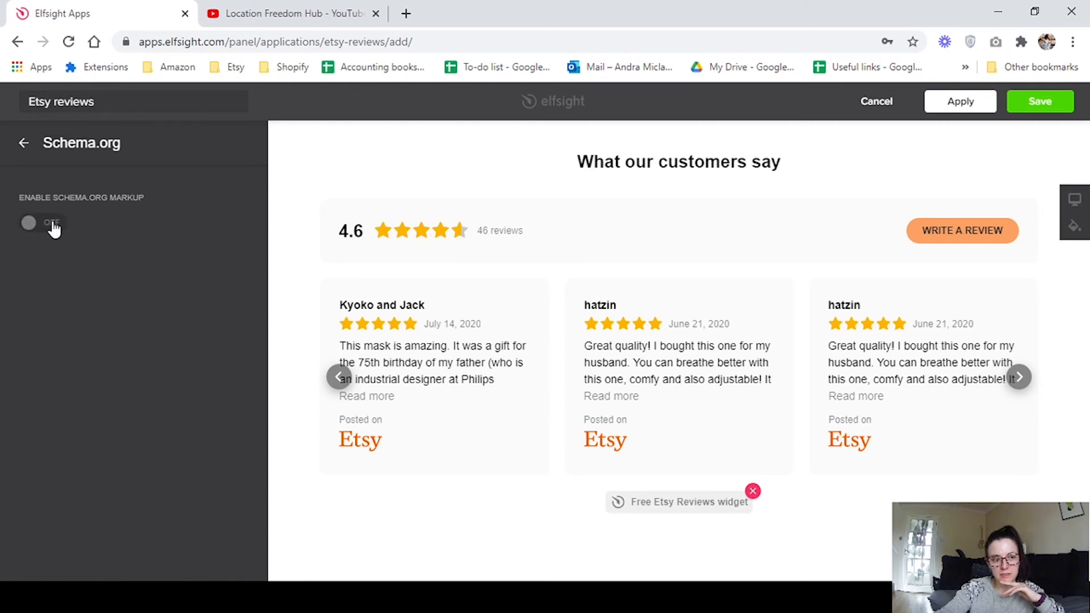
{"action": "left_click", "coordinate": [54, 226]}
{"action": "left_click", "coordinate": [29, 224]}
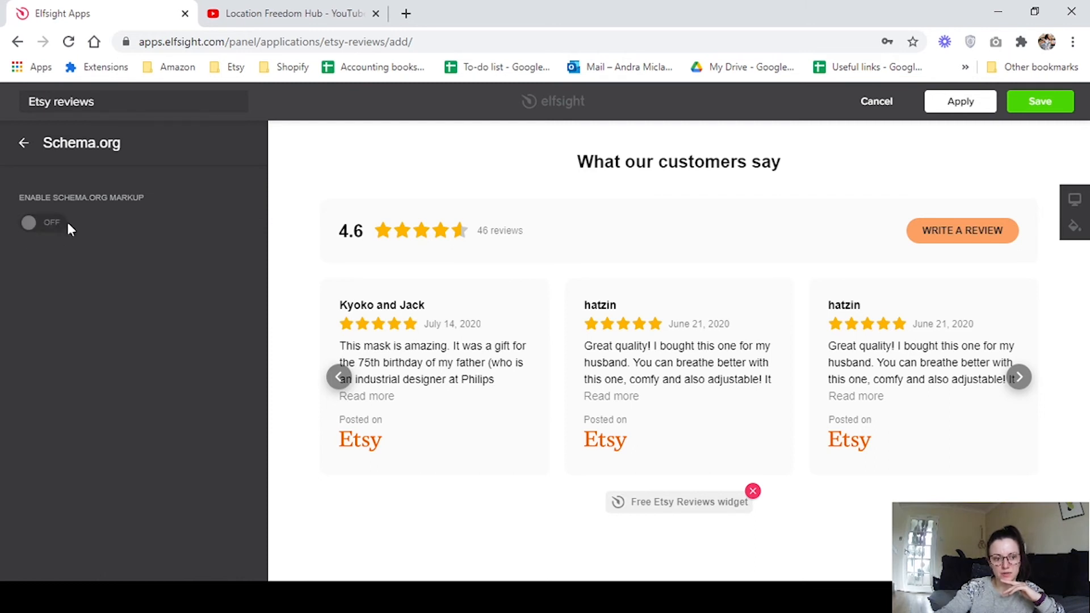
{"action": "left_click", "coordinate": [23, 143]}
{"action": "scroll", "coordinate": [196, 352], "scroll_direction": "up", "scroll_amount": 3}
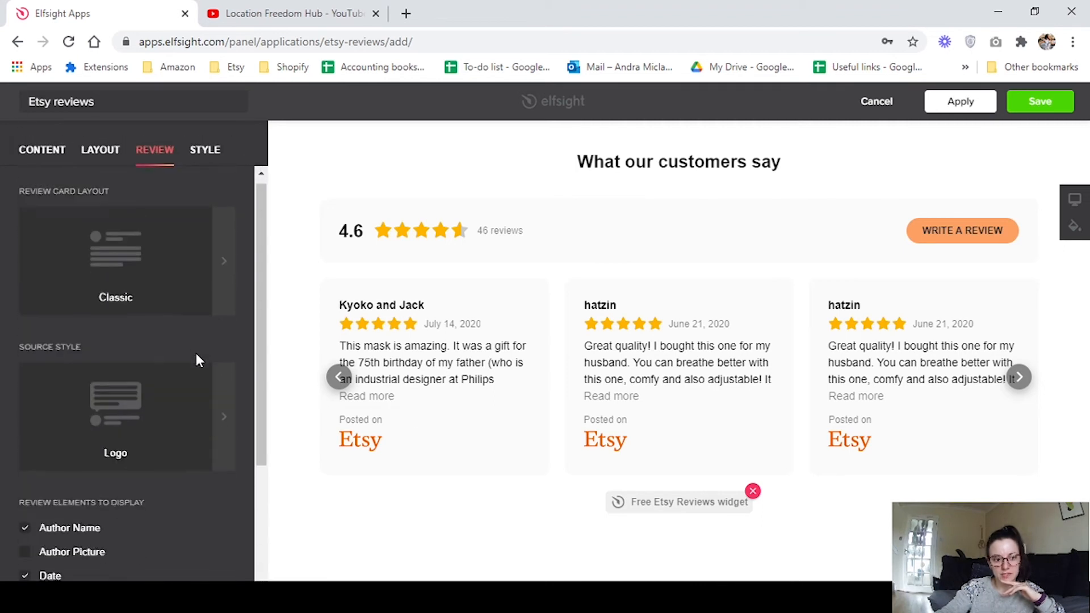
- Preview the Dark color scheme on the widget and set the color scheme to Light
{"action": "left_click", "coordinate": [201, 148]}
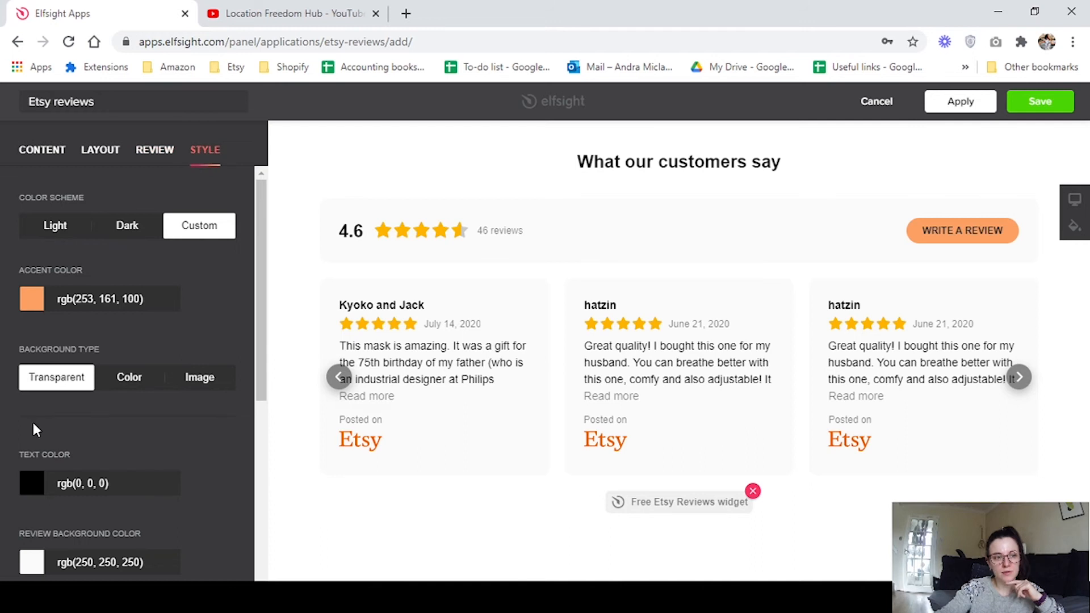
{"action": "left_click", "coordinate": [118, 233]}
{"action": "left_click", "coordinate": [66, 236]}
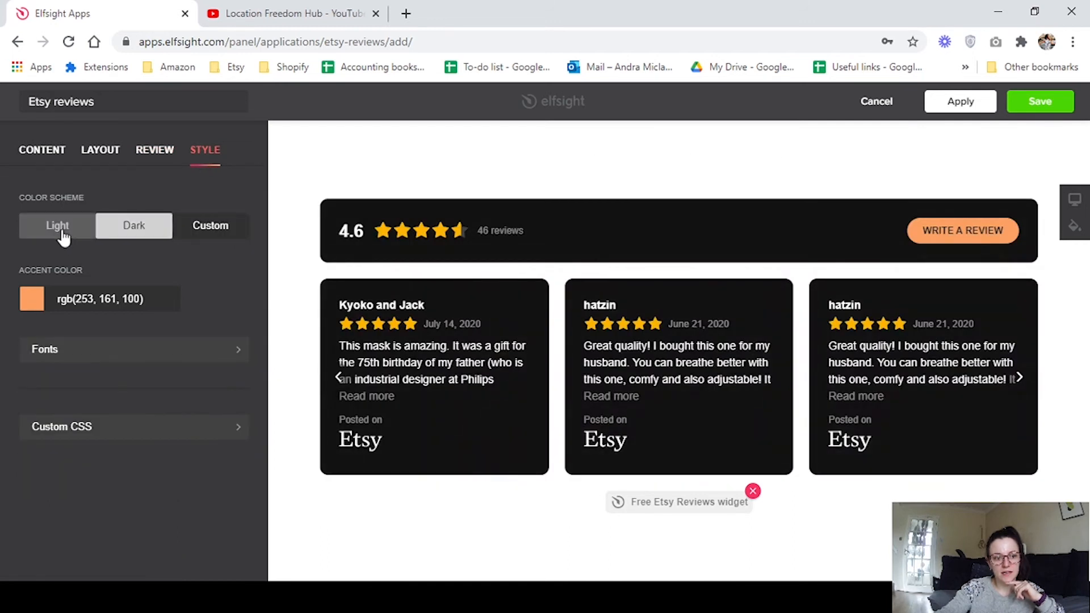
- Look through the widget's font settings and the accent color picker without changing them
{"action": "left_click", "coordinate": [85, 349]}
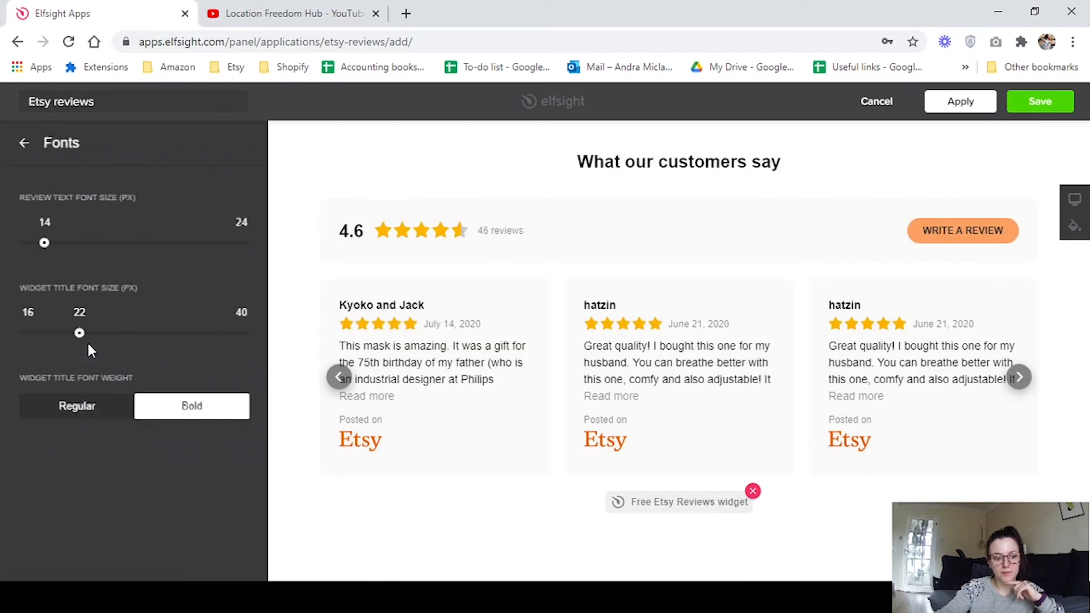
{"action": "left_click", "coordinate": [22, 144]}
{"action": "left_click", "coordinate": [32, 300]}
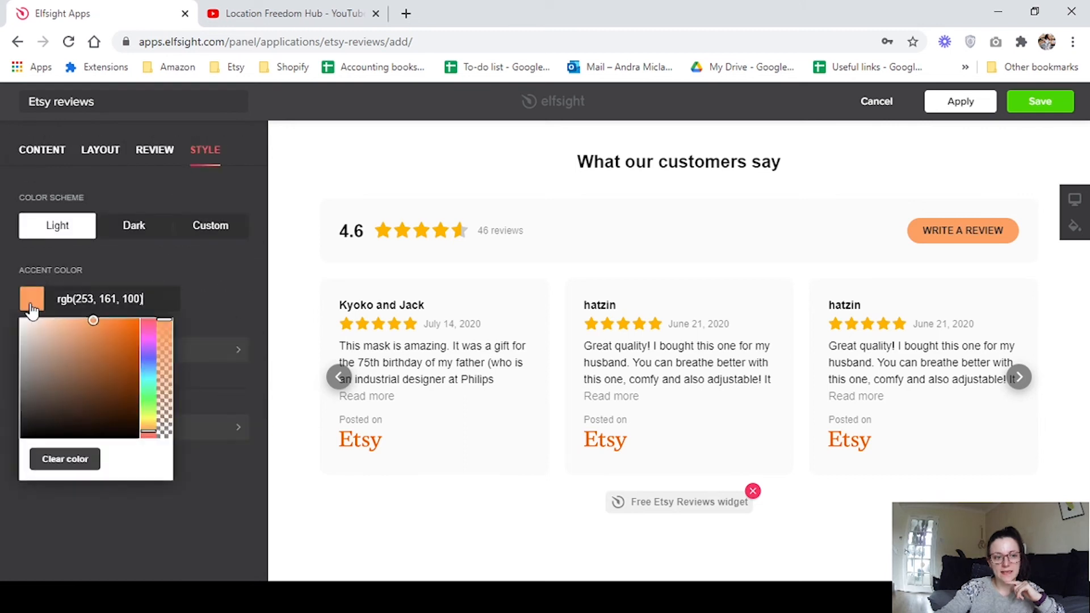
{"action": "left_click", "coordinate": [190, 471]}
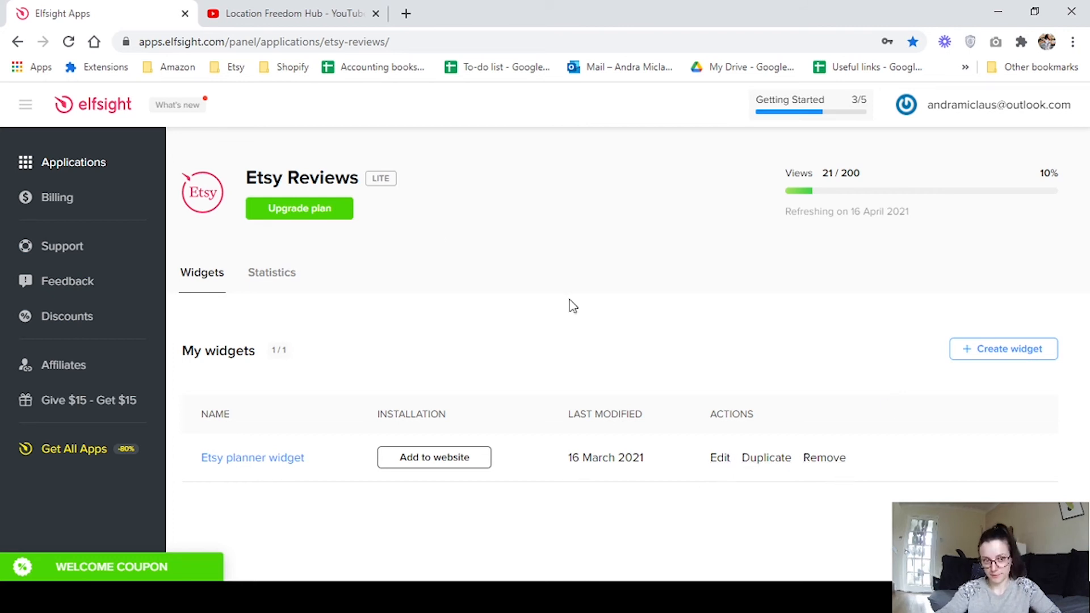
- View the installation code for the Etsy planner widget and close the dialog
{"action": "left_click", "coordinate": [454, 471]}
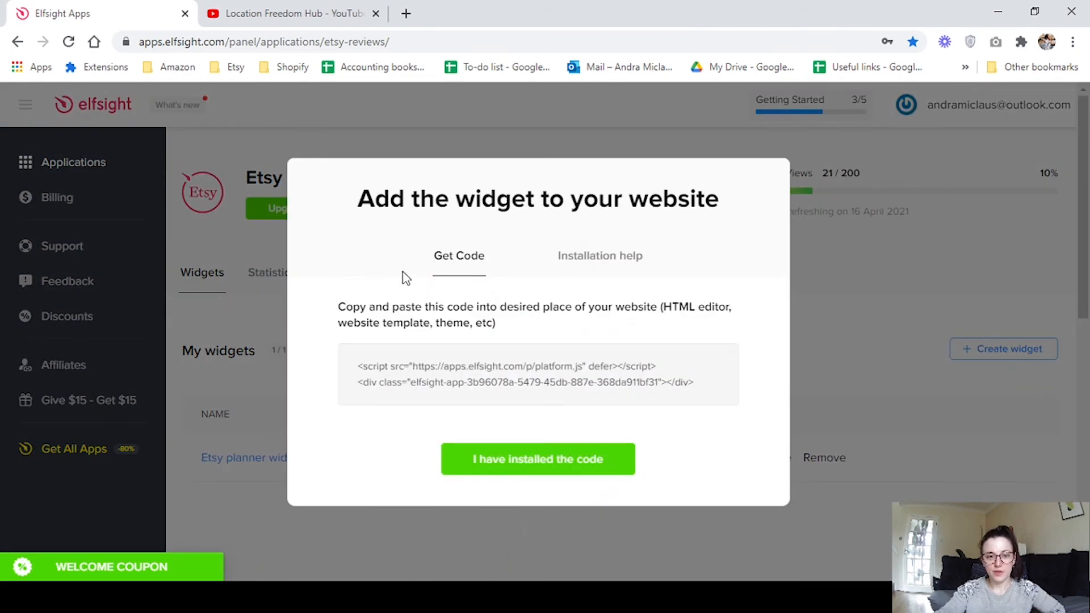
{"action": "left_click", "coordinate": [638, 392]}
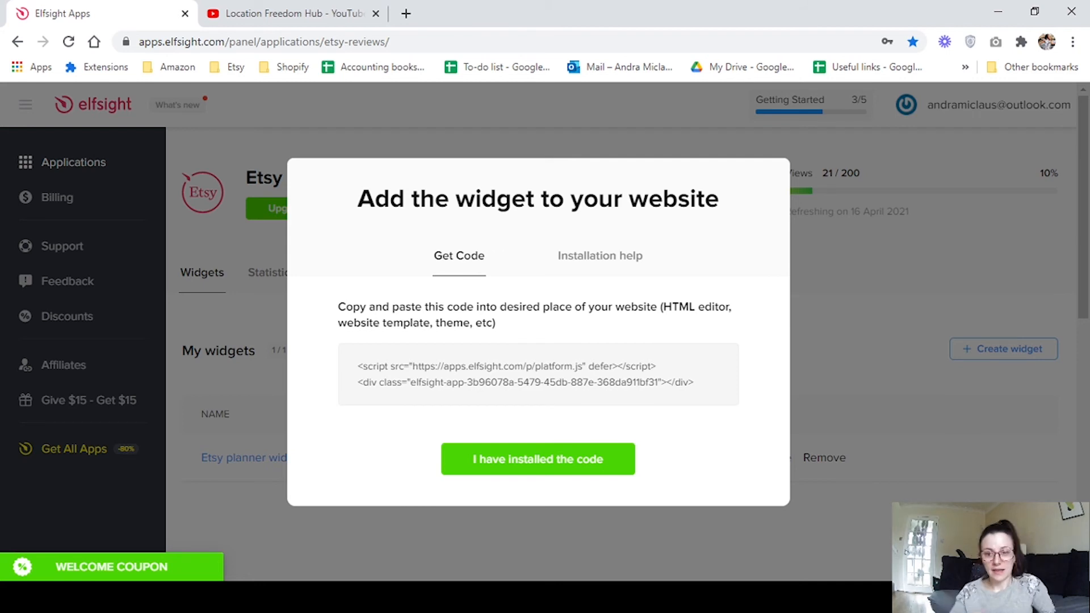
{"action": "left_click", "coordinate": [823, 233]}
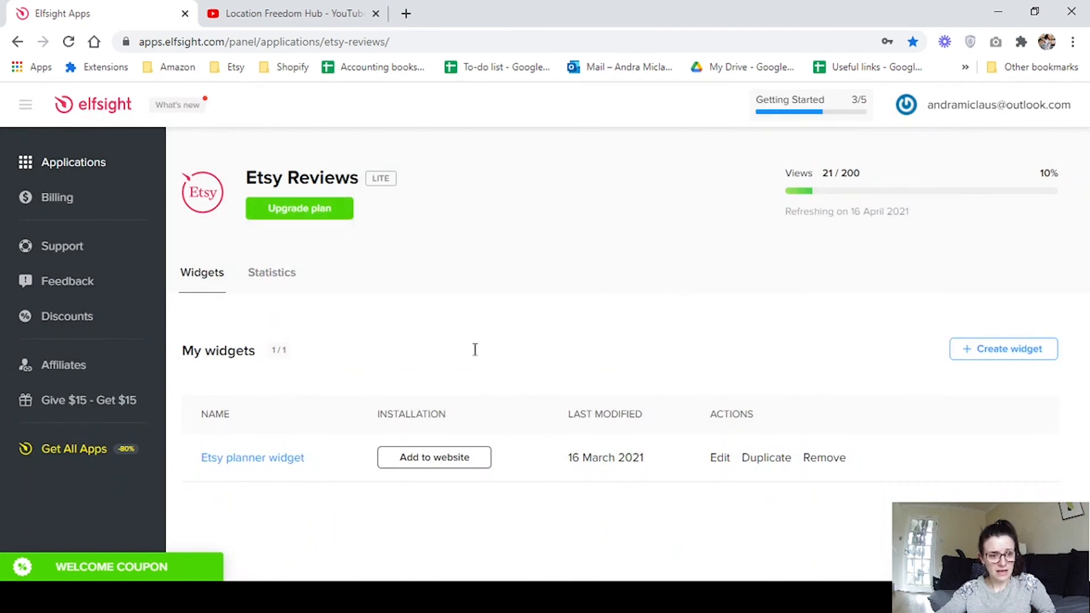
- Open the upgrade options for Etsy Reviews and compare the prices and features of the Single App plans
{"action": "left_click", "coordinate": [322, 209]}
{"action": "scroll", "coordinate": [969, 362], "scroll_direction": "down", "scroll_amount": 1}
{"action": "scroll", "coordinate": [973, 367], "scroll_direction": "down", "scroll_amount": 2}
{"action": "scroll", "coordinate": [973, 367], "scroll_direction": "up", "scroll_amount": 3}
{"action": "scroll", "coordinate": [973, 367], "scroll_direction": "down", "scroll_amount": 1}
{"action": "scroll", "coordinate": [973, 368], "scroll_direction": "down", "scroll_amount": 3}
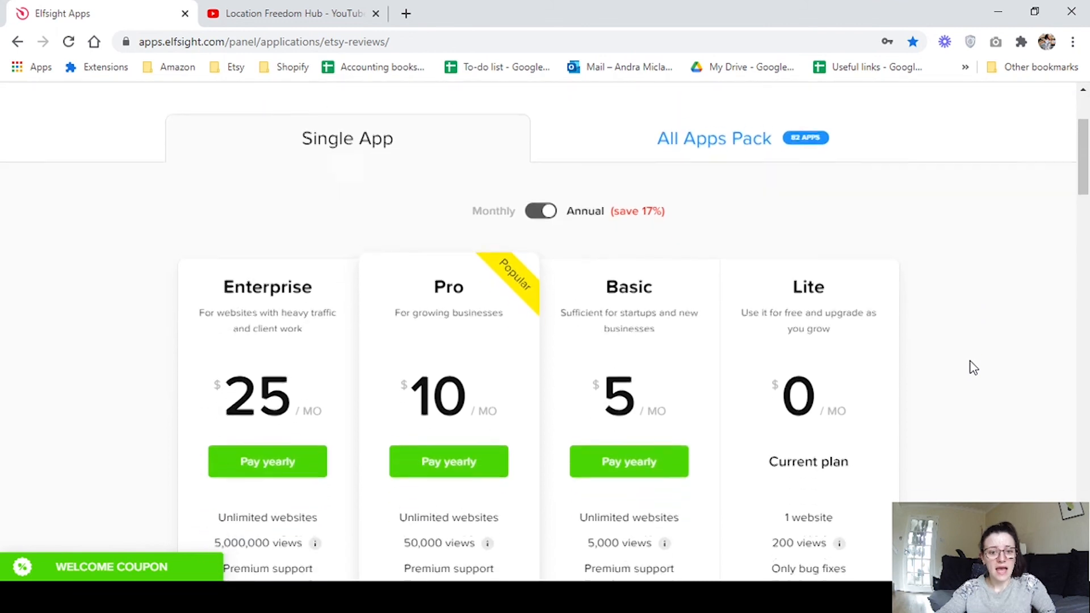
{"action": "scroll", "coordinate": [972, 367], "scroll_direction": "down", "scroll_amount": 1}
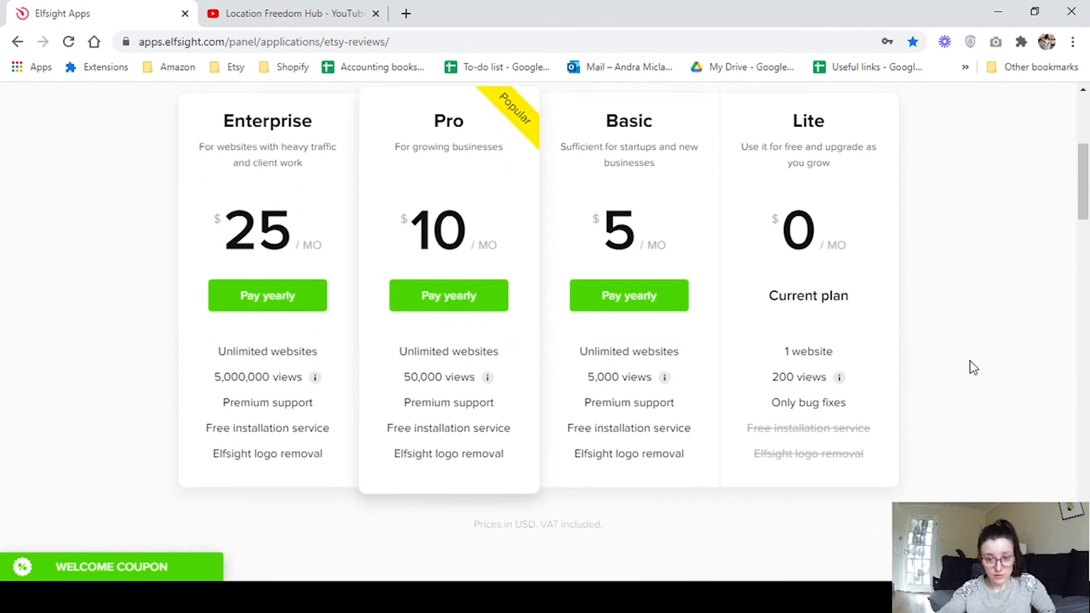
{"action": "scroll", "coordinate": [944, 370], "scroll_direction": "up", "scroll_amount": 2}
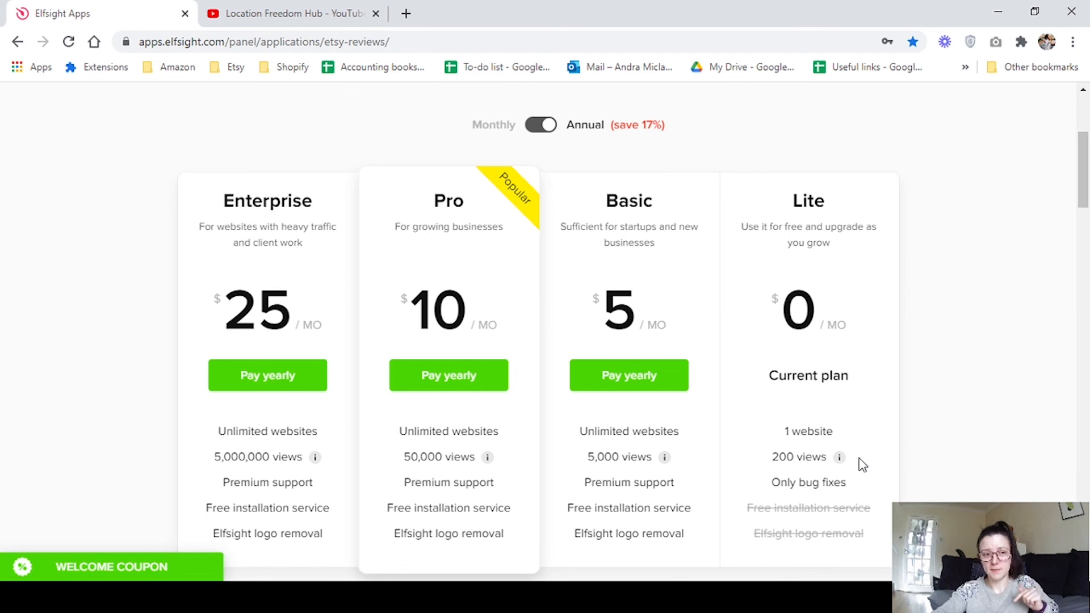
- Examine the Lite plan's website and view limits against the paid plans
{"action": "left_click_drag", "start_coordinate": [844, 427], "coordinate": [779, 441]}
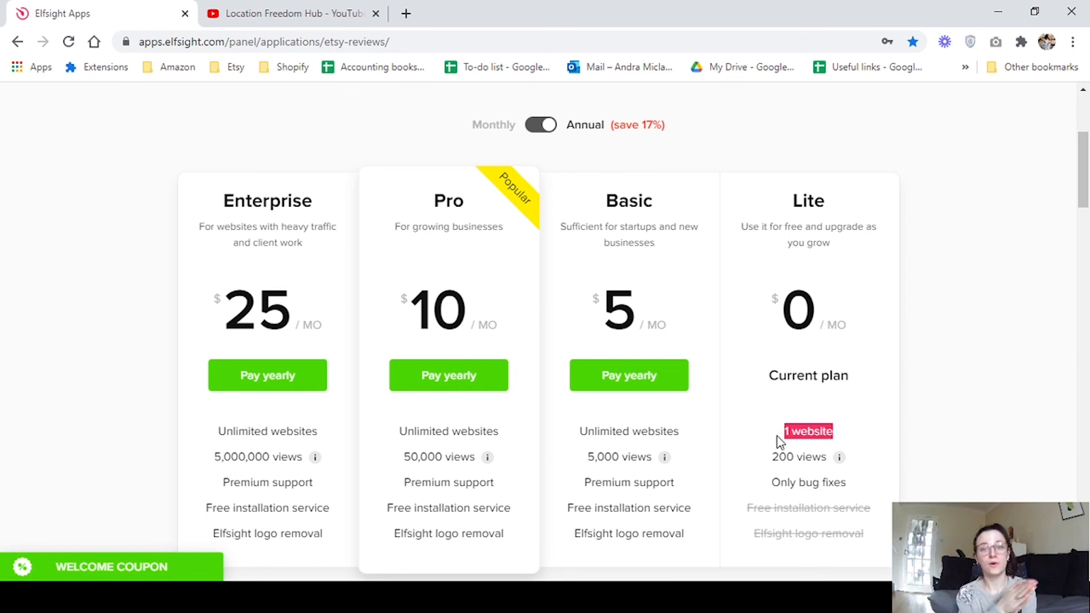
{"action": "left_click", "coordinate": [838, 434]}
{"action": "left_click_drag", "start_coordinate": [839, 439], "coordinate": [755, 433]}
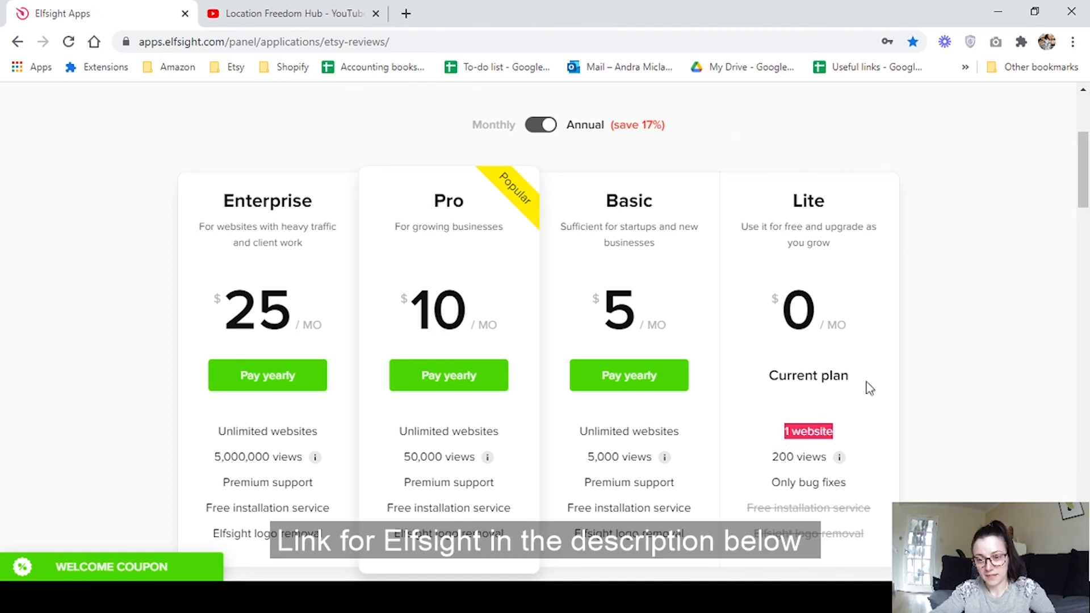
{"action": "scroll", "coordinate": [871, 511], "scroll_direction": "down", "scroll_amount": 2}
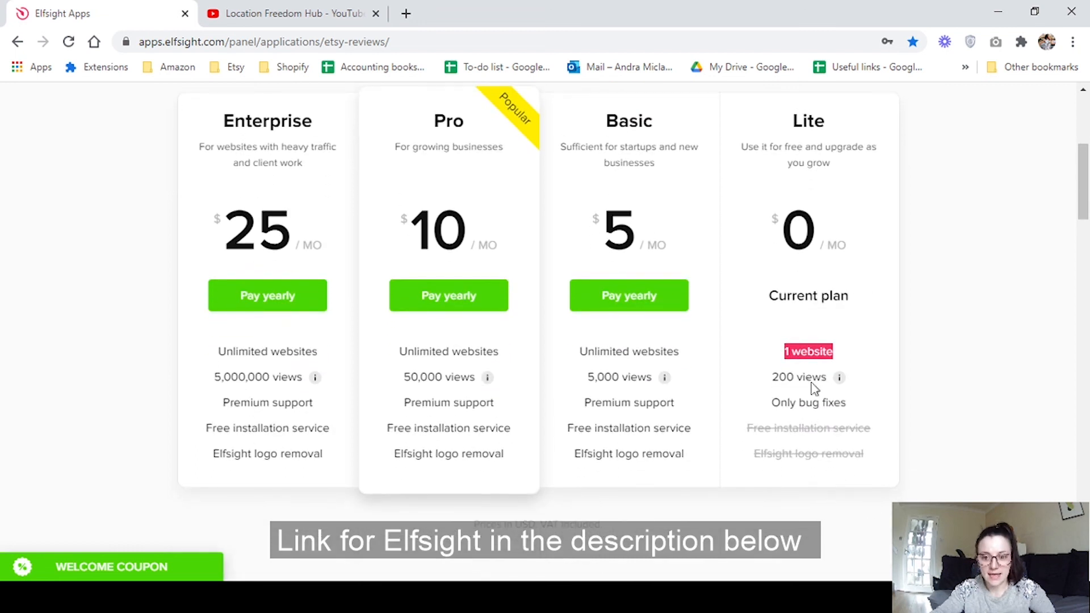
{"action": "double_click", "coordinate": [806, 351]}
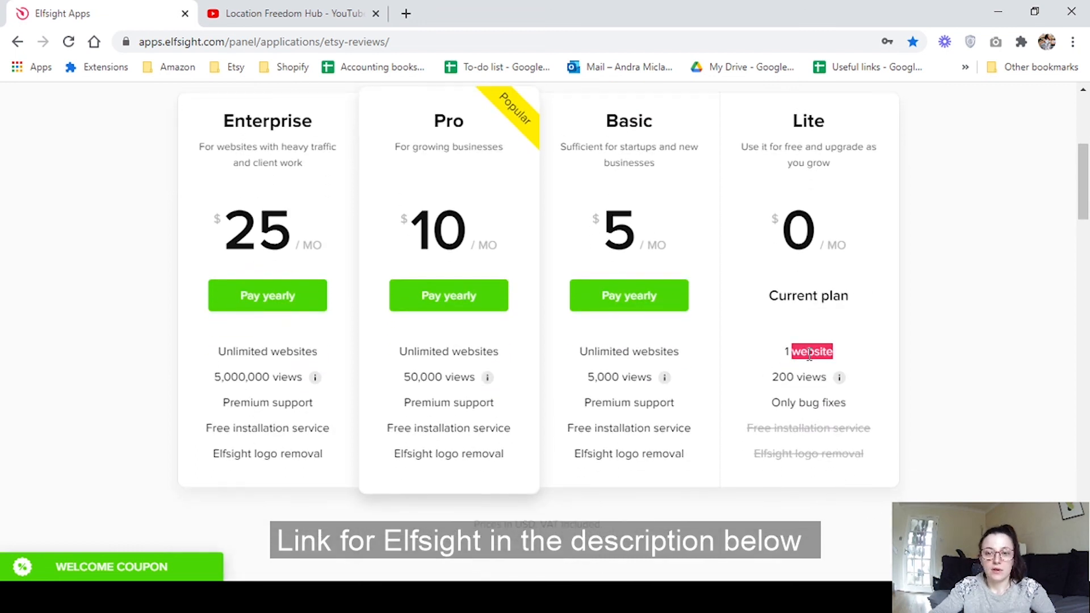
{"action": "left_click_drag", "start_coordinate": [789, 352], "coordinate": [858, 364]}
{"action": "left_click", "coordinate": [876, 431]}
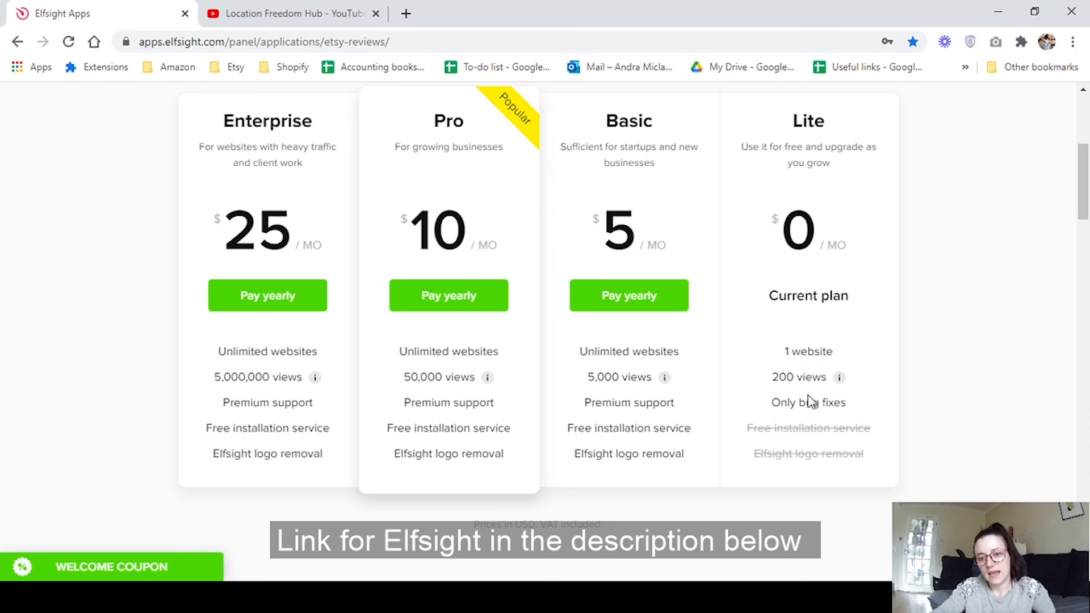
{"action": "double_click", "coordinate": [783, 377]}
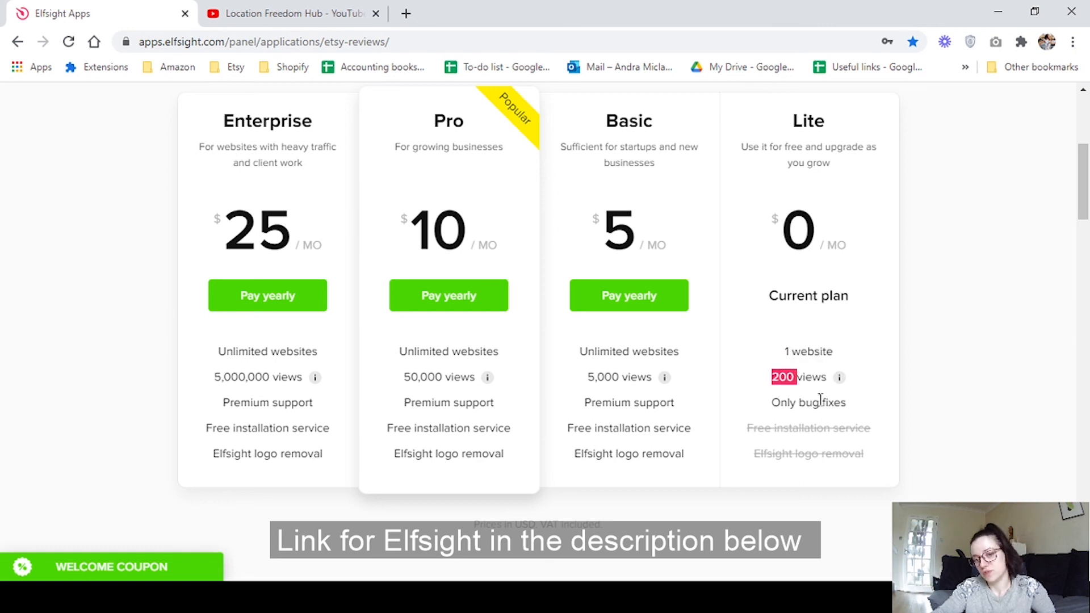
{"action": "left_click", "coordinate": [808, 377]}
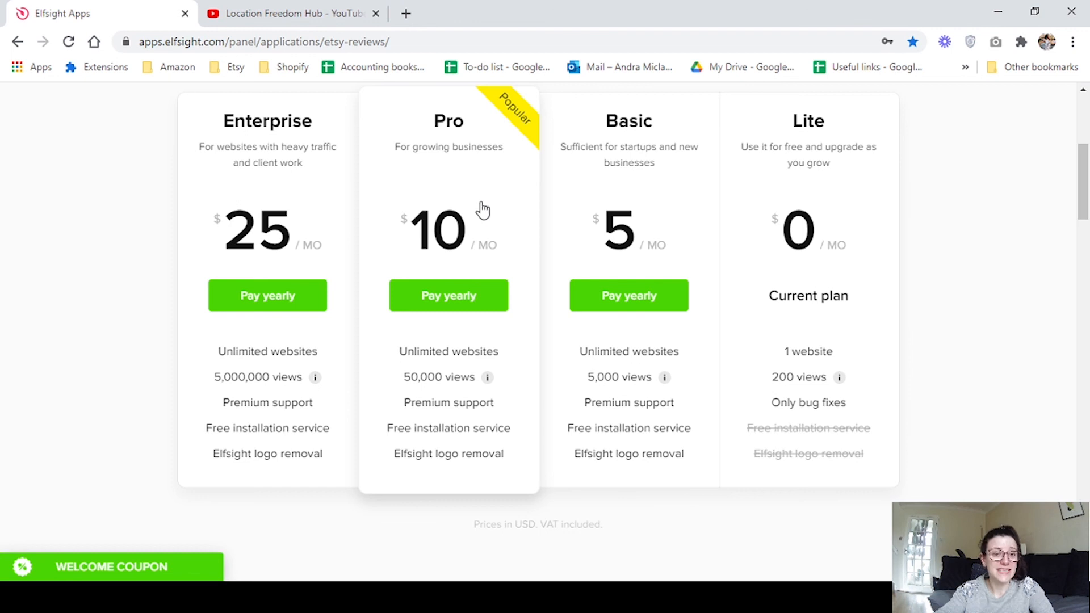
{"action": "scroll", "coordinate": [642, 312], "scroll_direction": "up", "scroll_amount": 1}
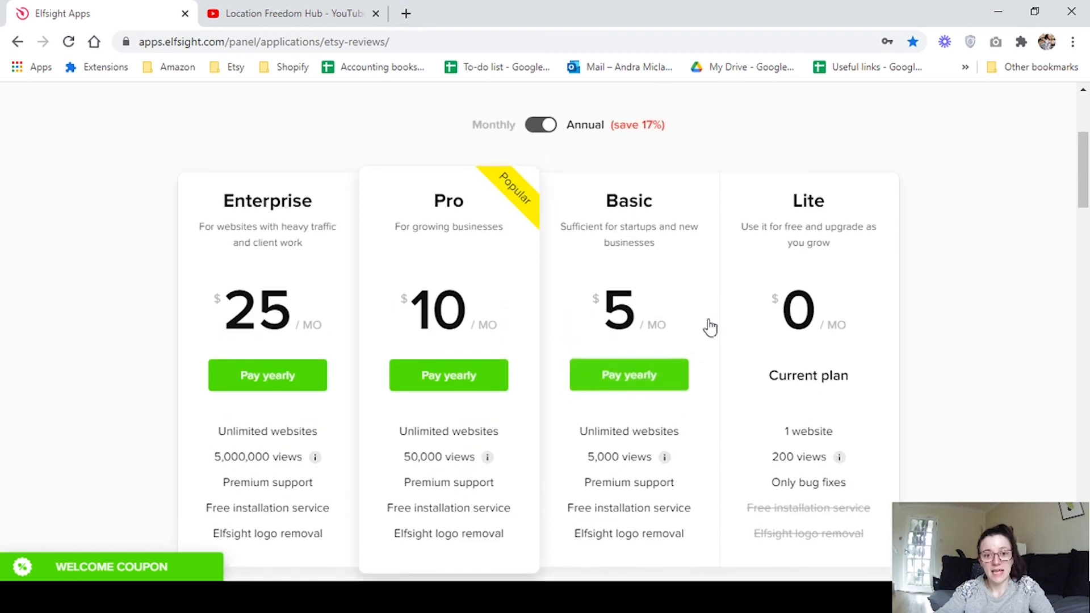